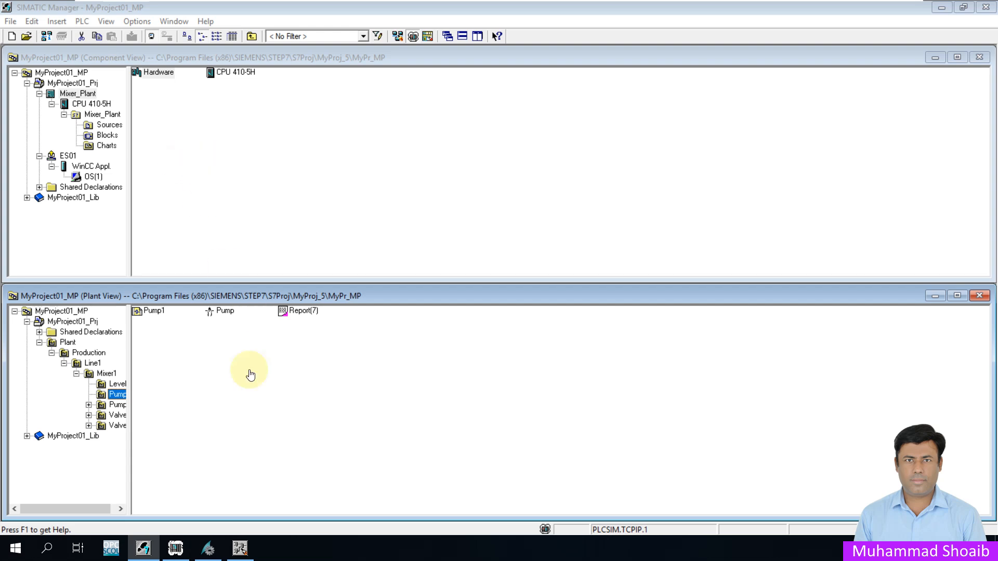
Switch to the Pump1 chart in the CFC editor and look over the P01 motor block
{"action": "mouse_move", "coordinate": [245, 552]}
{"action": "left_click", "coordinate": [253, 488]}
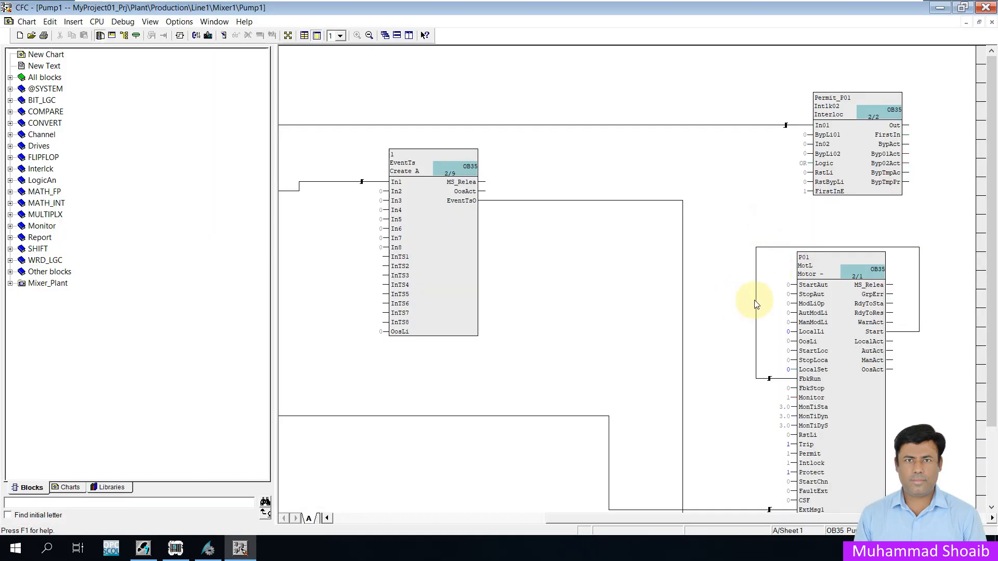
{"action": "left_click_drag", "start_coordinate": [991, 241], "coordinate": [991, 262]}
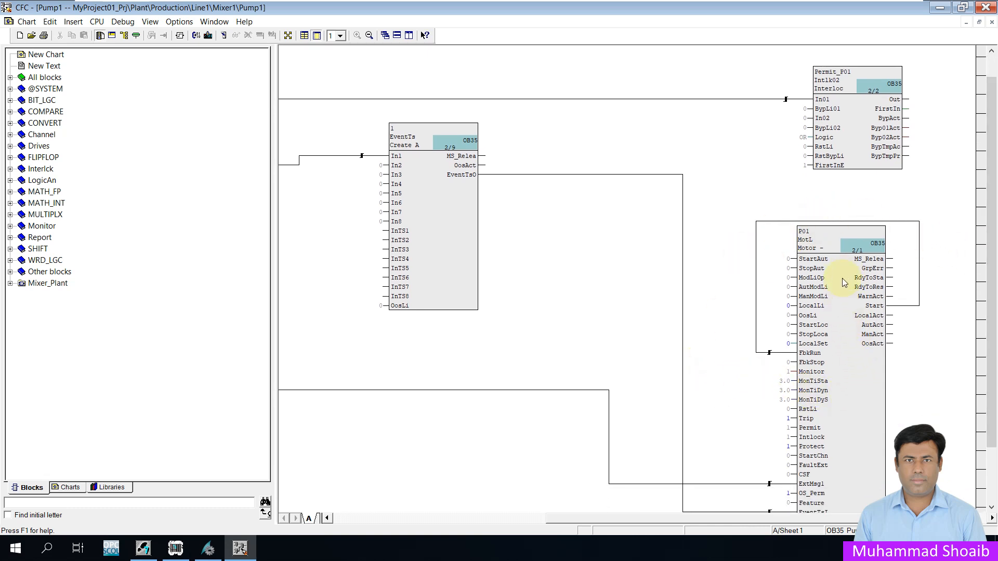
{"action": "left_click", "coordinate": [846, 389]}
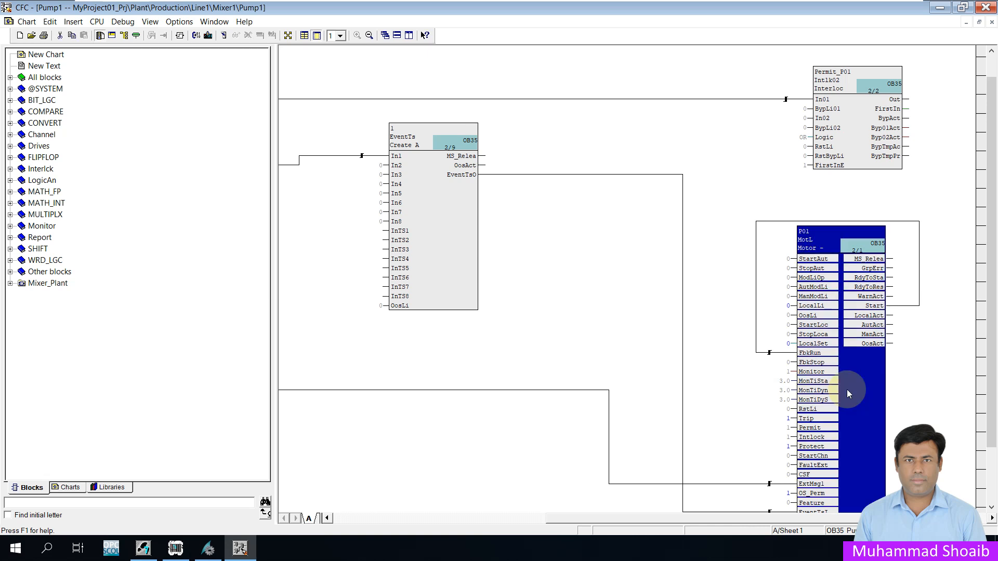
{"action": "left_click", "coordinate": [924, 319]}
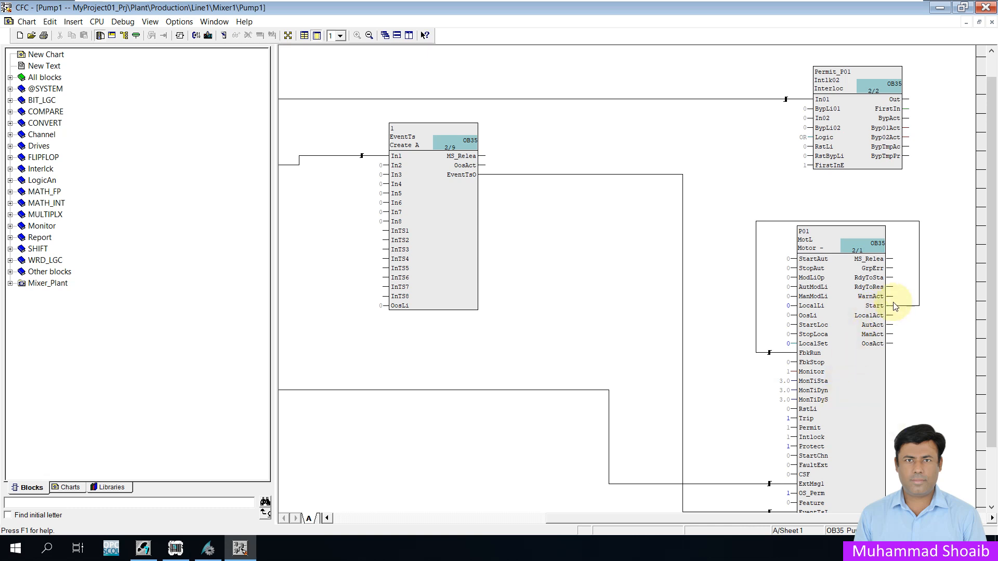
{"action": "right_click", "coordinate": [866, 405]}
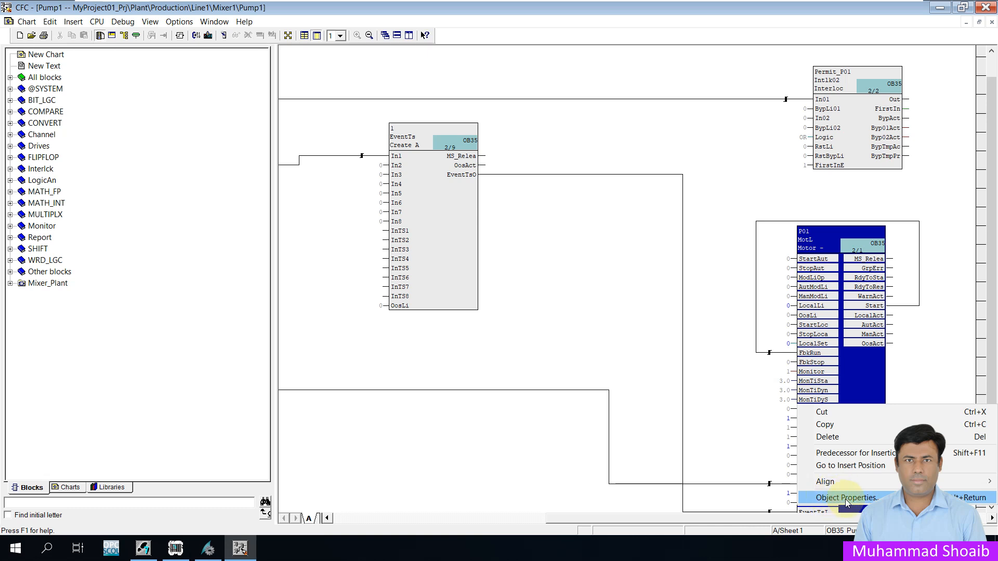
{"action": "left_click", "coordinate": [638, 263]}
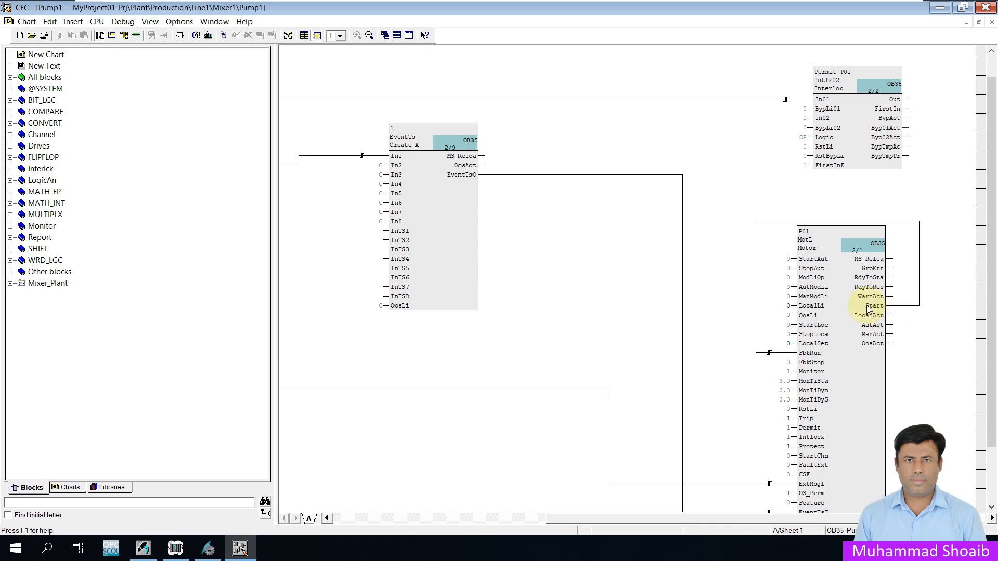
Review the Archive options in the properties of the Value element of P01's Start output, leaving without changes
{"action": "mouse_move", "coordinate": [874, 310]}
{"action": "double_click", "coordinate": [878, 310]}
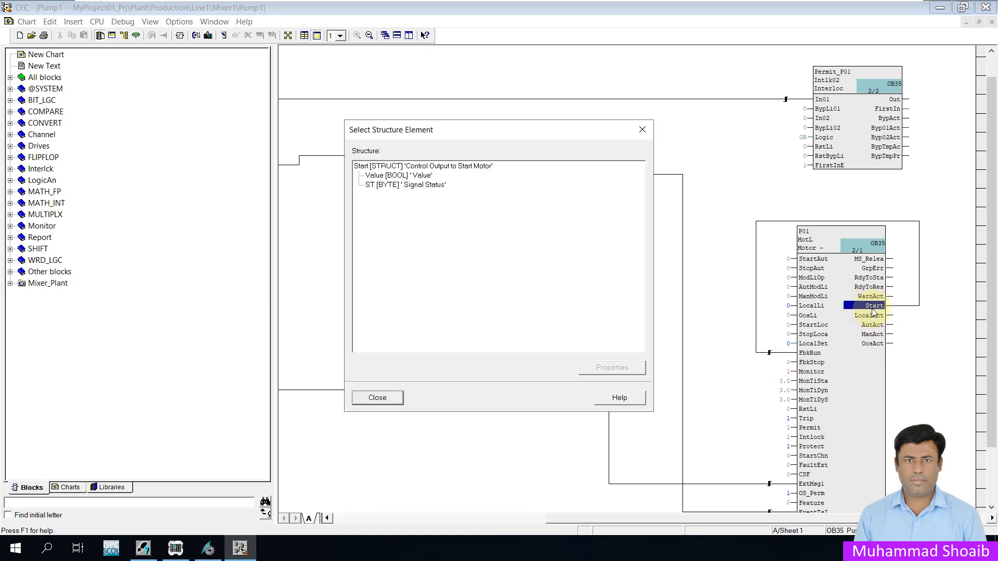
{"action": "left_click", "coordinate": [419, 175]}
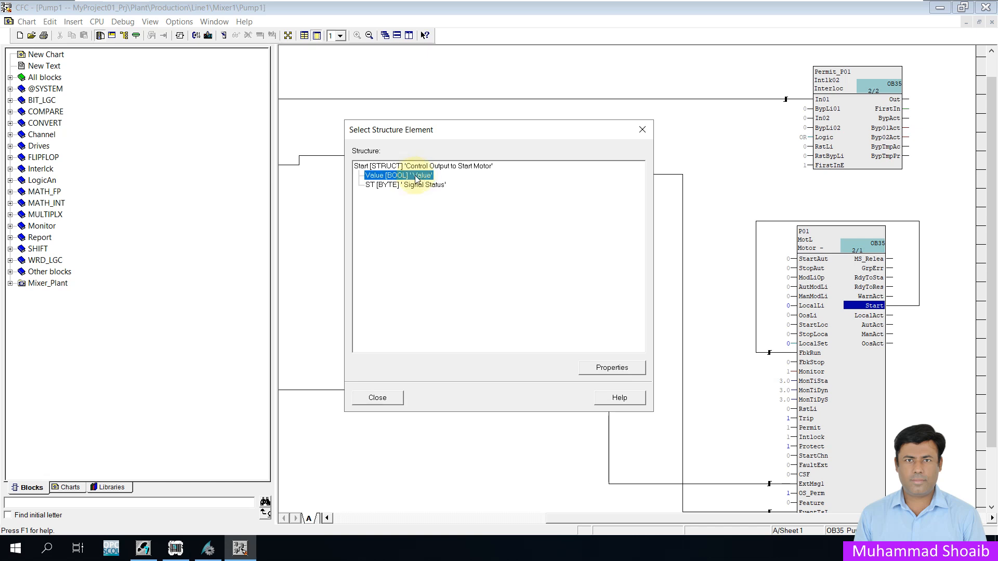
{"action": "left_click", "coordinate": [612, 368]}
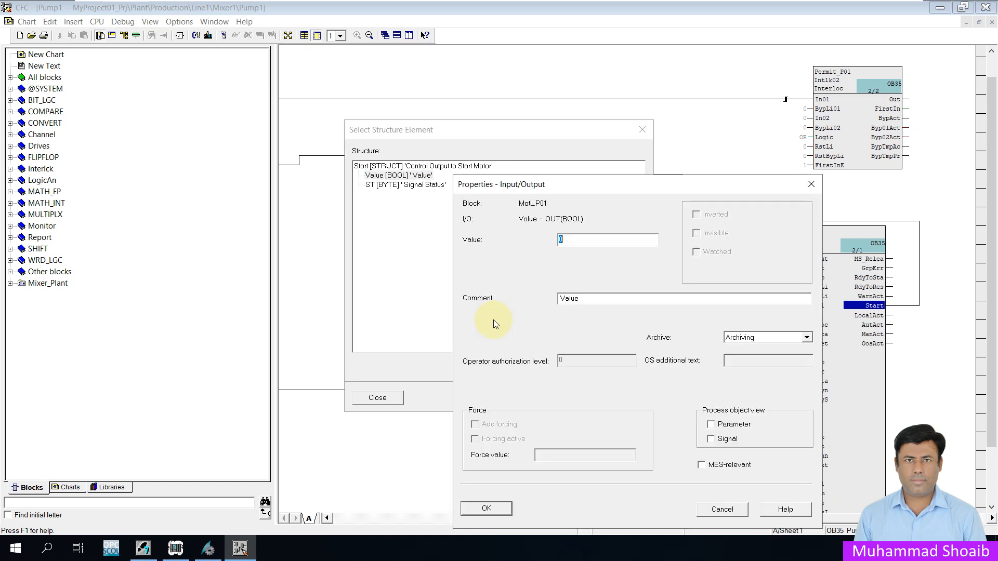
{"action": "left_click", "coordinate": [807, 338]}
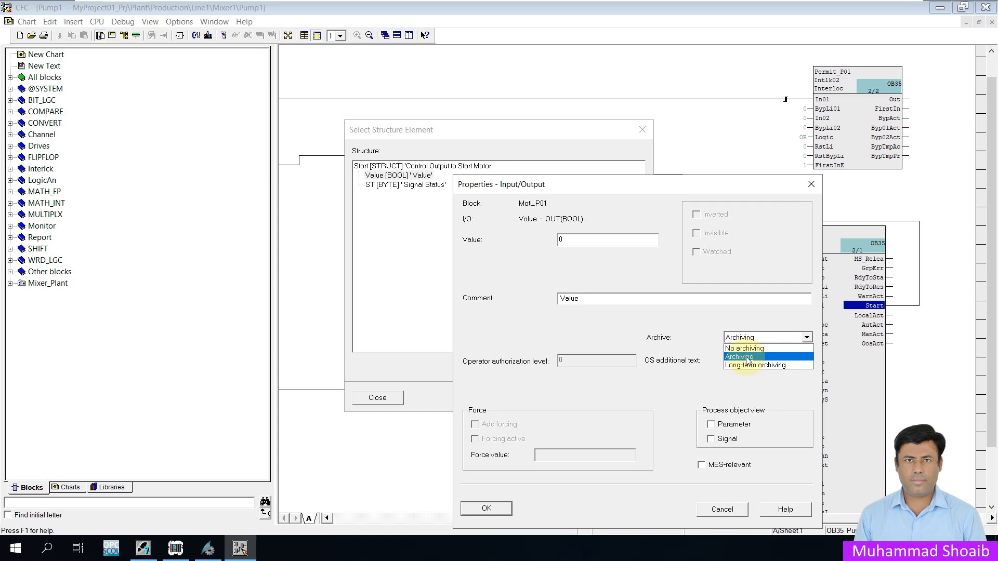
{"action": "left_click", "coordinate": [671, 334]}
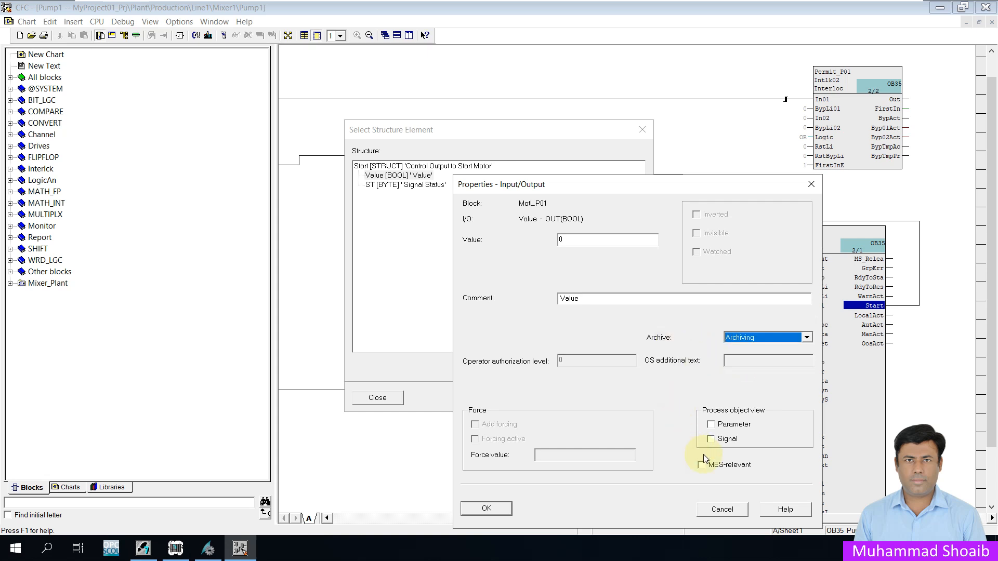
{"action": "left_click", "coordinate": [735, 513]}
{"action": "left_click", "coordinate": [395, 402]}
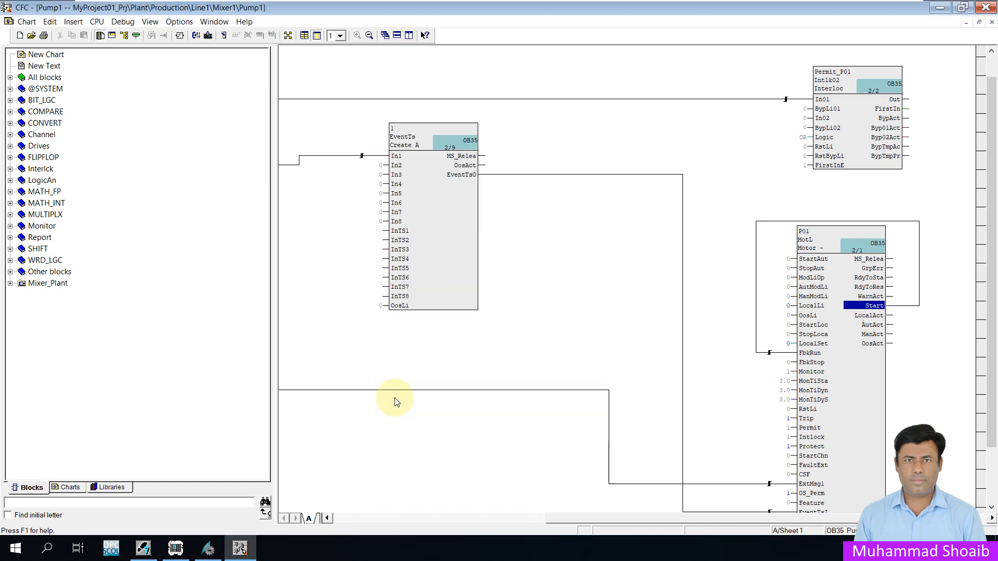
Bring up the LVL chart and show its Level block with the PV_Out output
{"action": "left_click", "coordinate": [217, 21]}
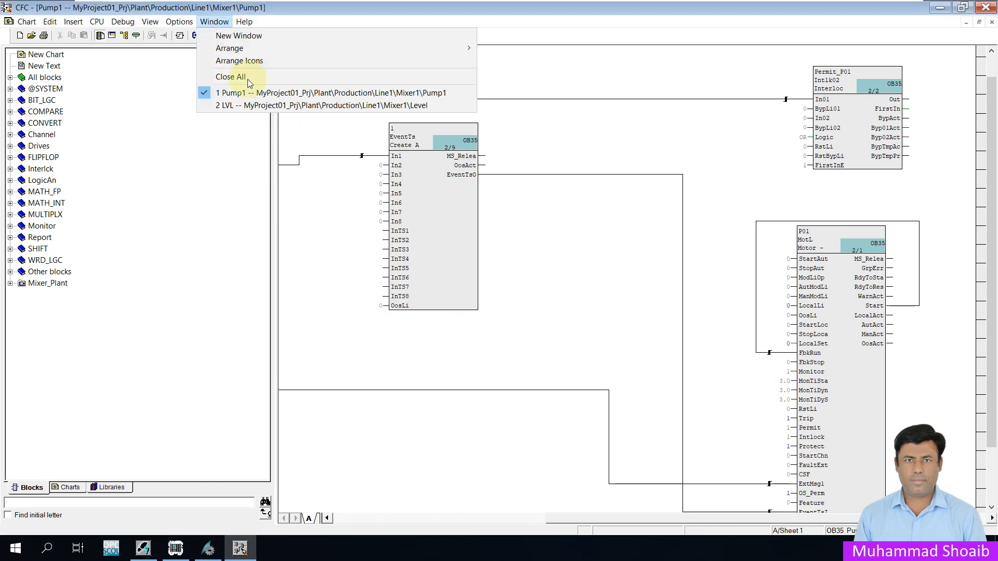
{"action": "left_click", "coordinate": [257, 104]}
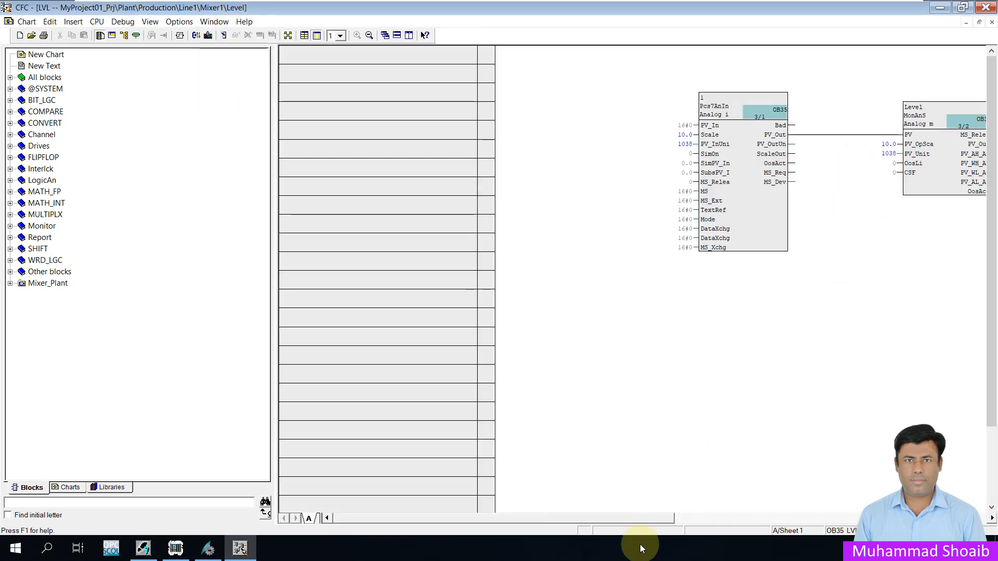
{"action": "left_click_drag", "start_coordinate": [648, 517], "coordinate": [730, 515]}
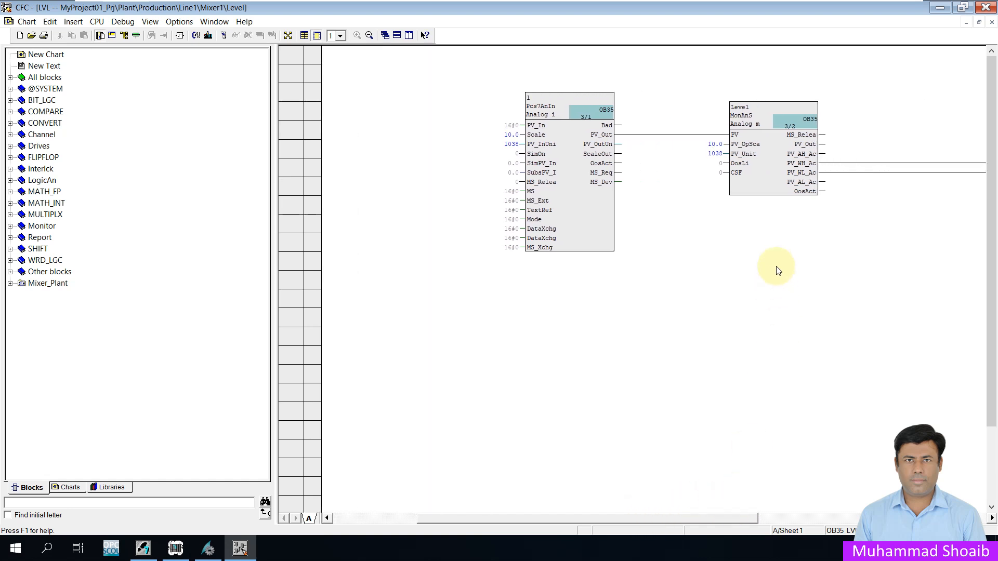
{"action": "mouse_move", "coordinate": [796, 151]}
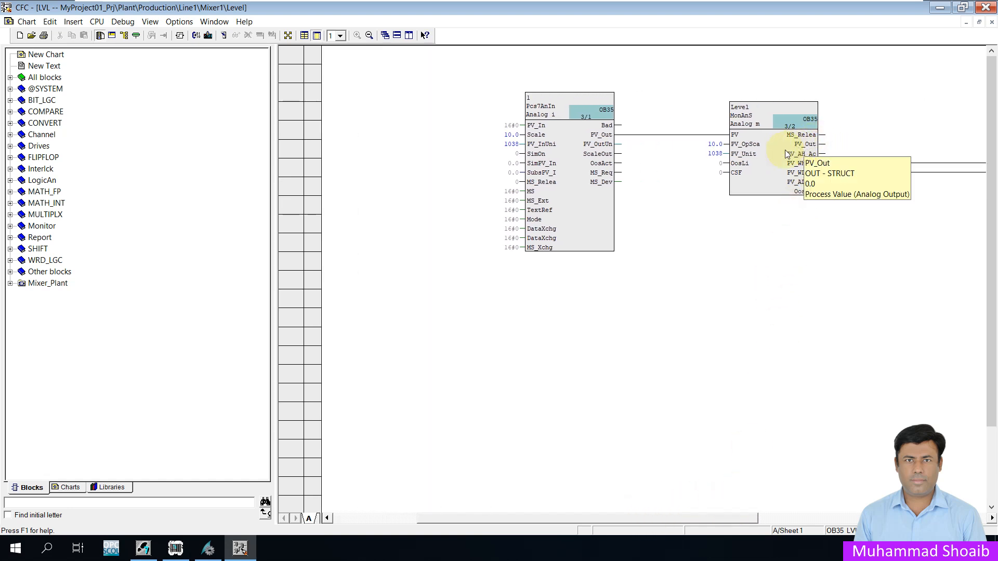
{"action": "right_click", "coordinate": [764, 164]}
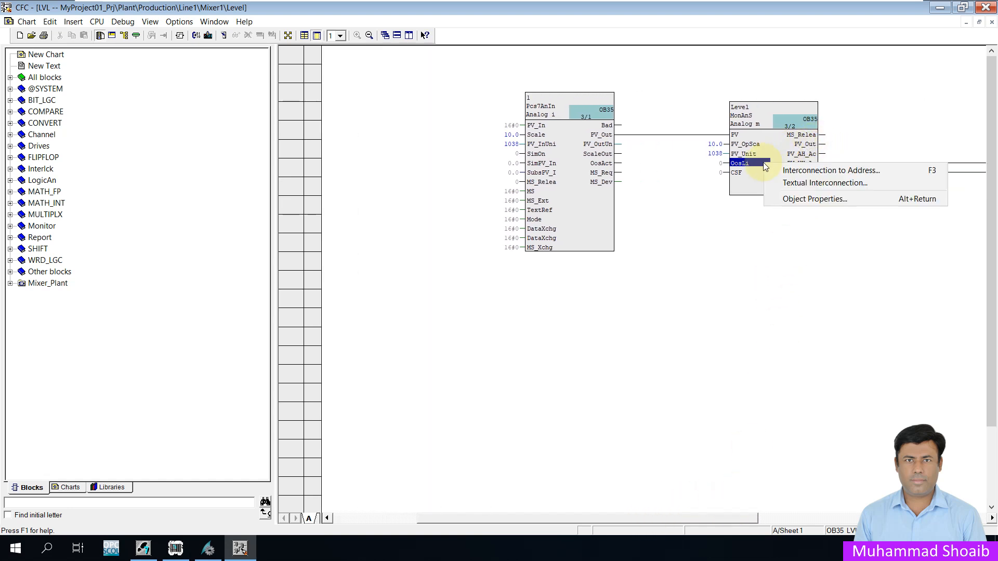
{"action": "left_click", "coordinate": [809, 148]}
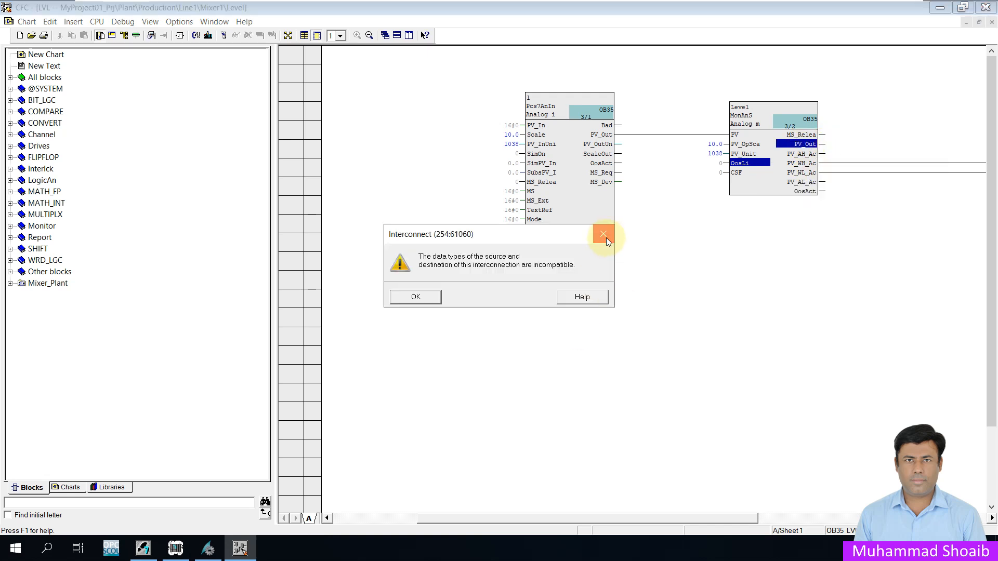
{"action": "left_click", "coordinate": [606, 238]}
{"action": "left_click", "coordinate": [755, 193]}
{"action": "left_click", "coordinate": [773, 225]}
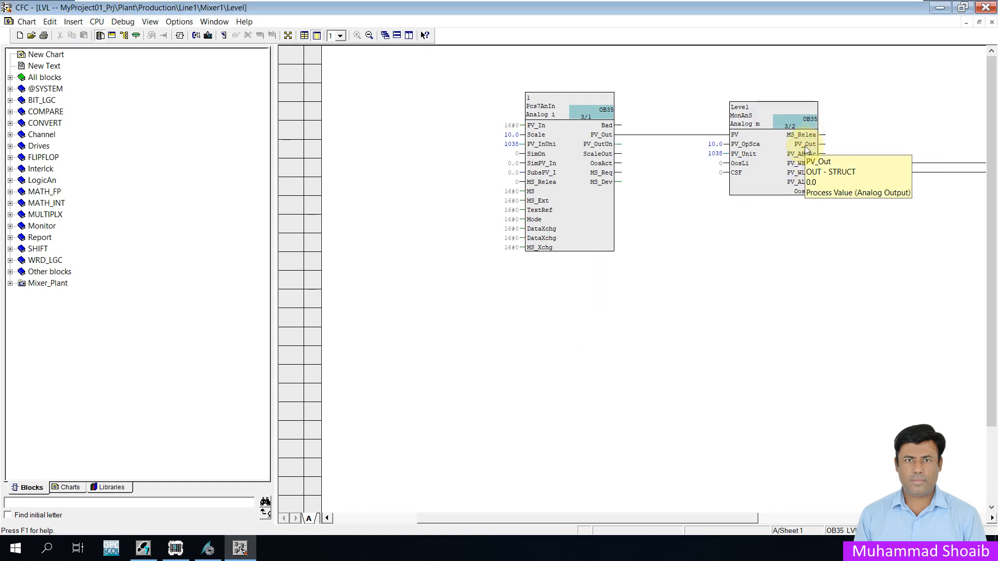
Review the Archive options in the properties of the Level block's PV_Out Value element, leaving without changes
{"action": "double_click", "coordinate": [804, 145]}
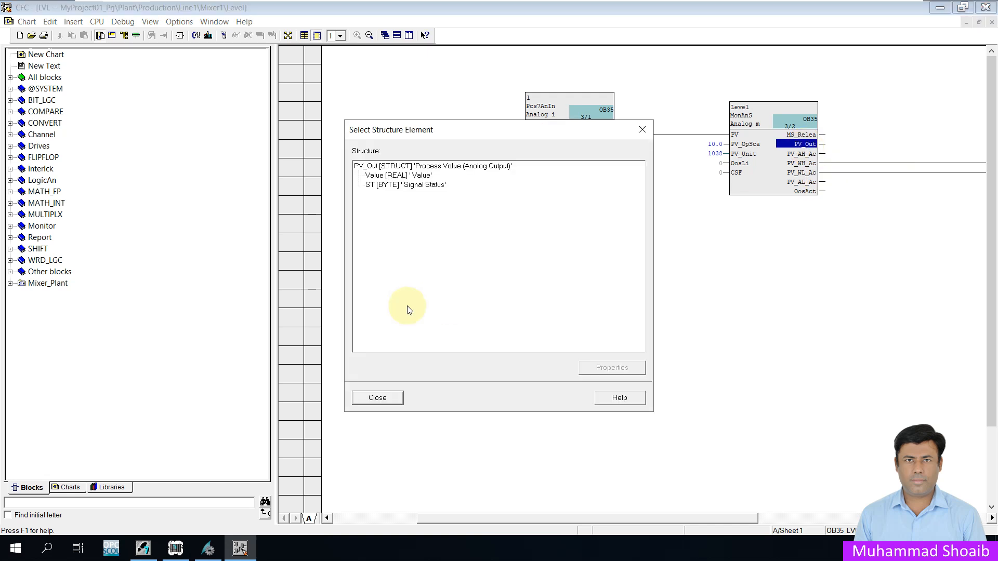
{"action": "left_click", "coordinate": [410, 177]}
{"action": "left_click", "coordinate": [612, 368]}
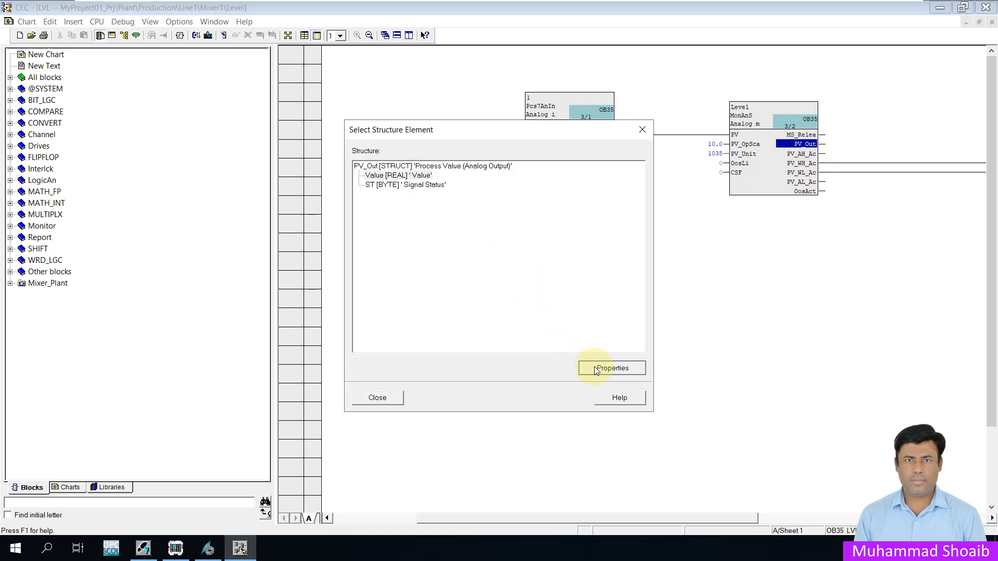
{"action": "left_click", "coordinate": [806, 337]}
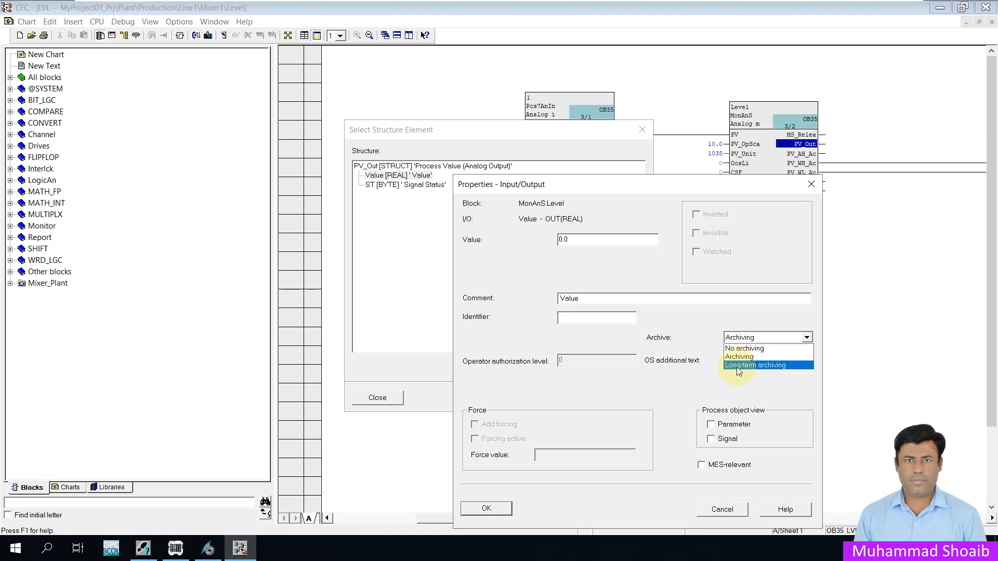
{"action": "left_click", "coordinate": [712, 340]}
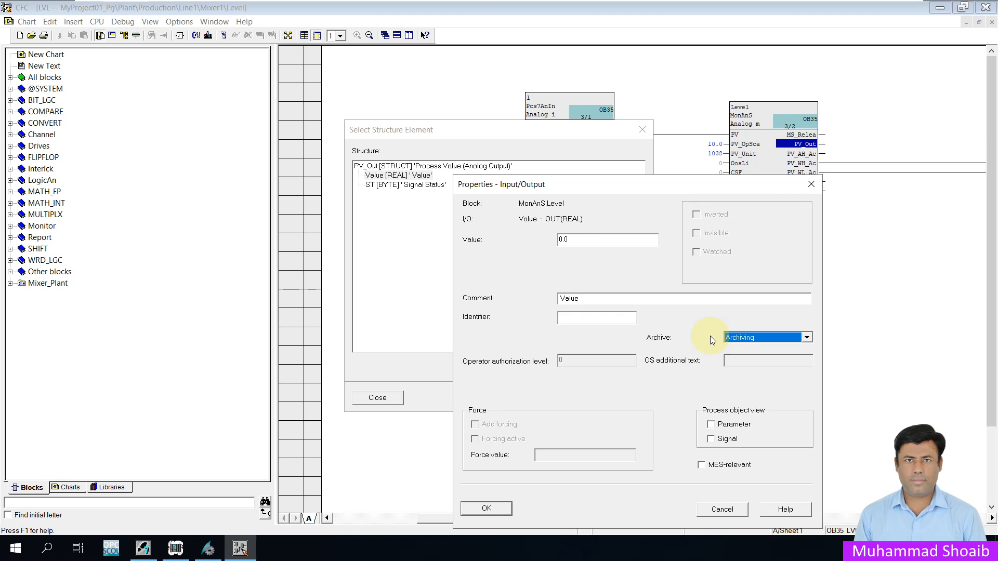
{"action": "left_click", "coordinate": [812, 186]}
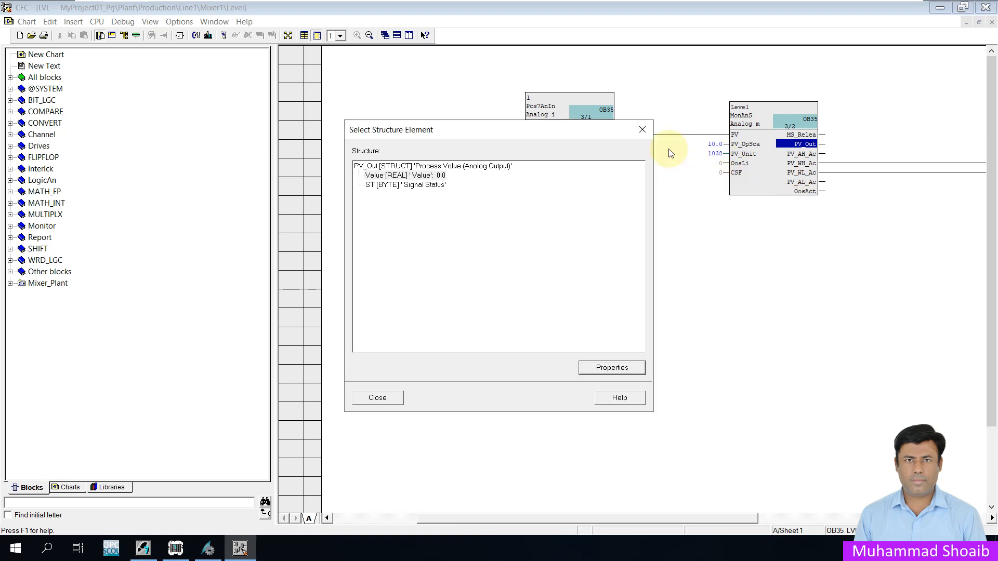
{"action": "left_click", "coordinate": [642, 129]}
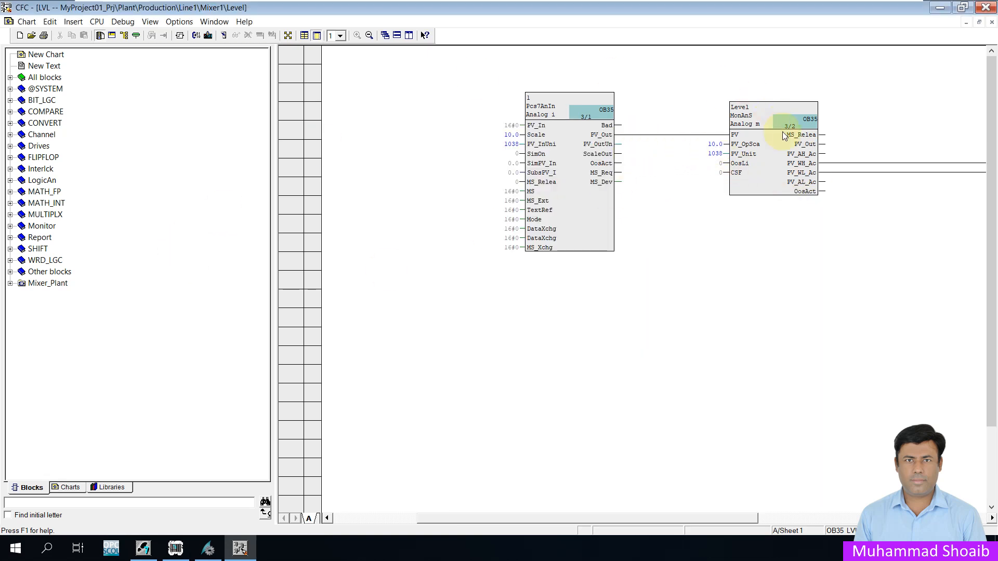
Return to SIMATIC Manager, display the project in the Process Object View and select the Level folder under Mixer1
{"action": "left_click", "coordinate": [939, 7]}
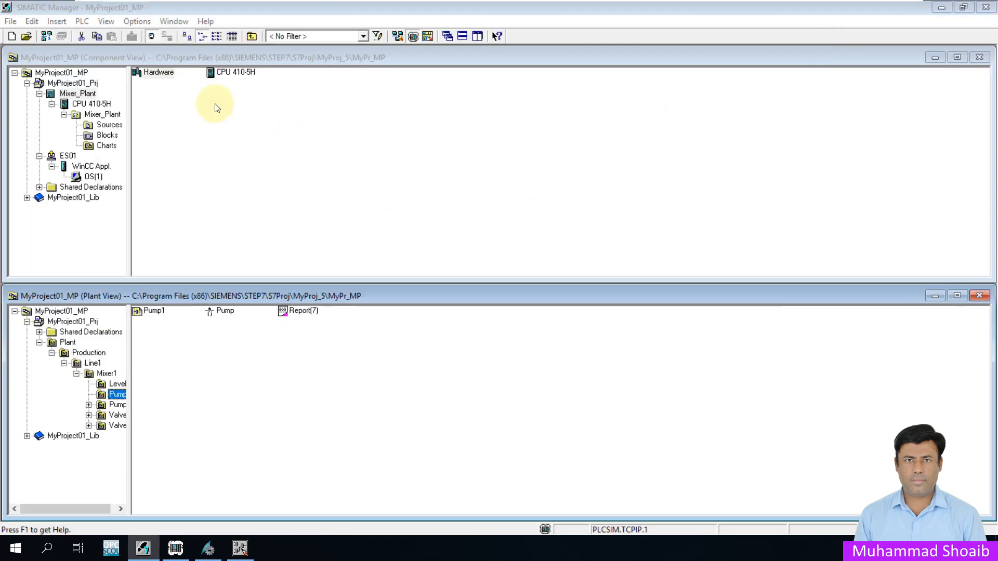
{"action": "left_click", "coordinate": [84, 22]}
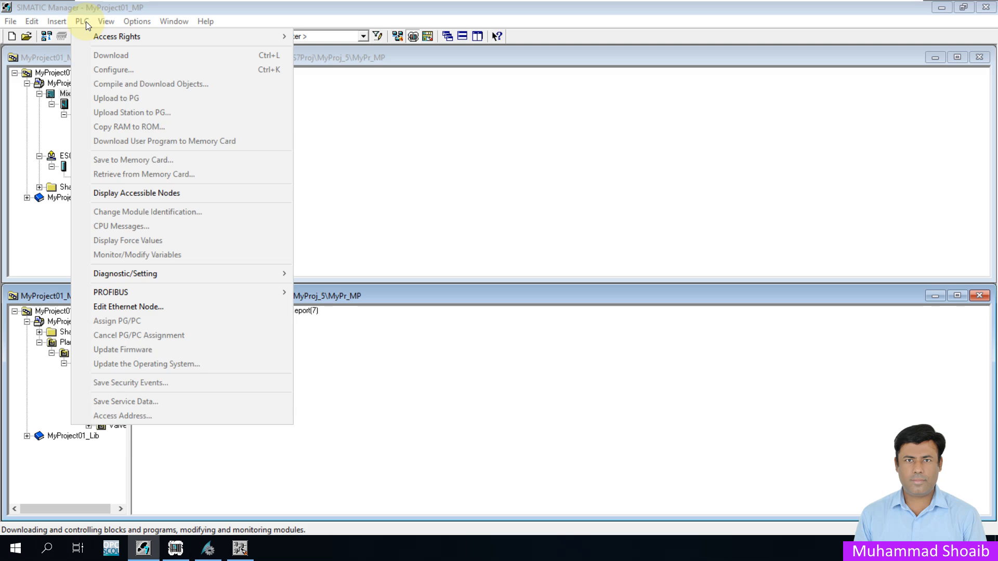
{"action": "mouse_move", "coordinate": [102, 24]}
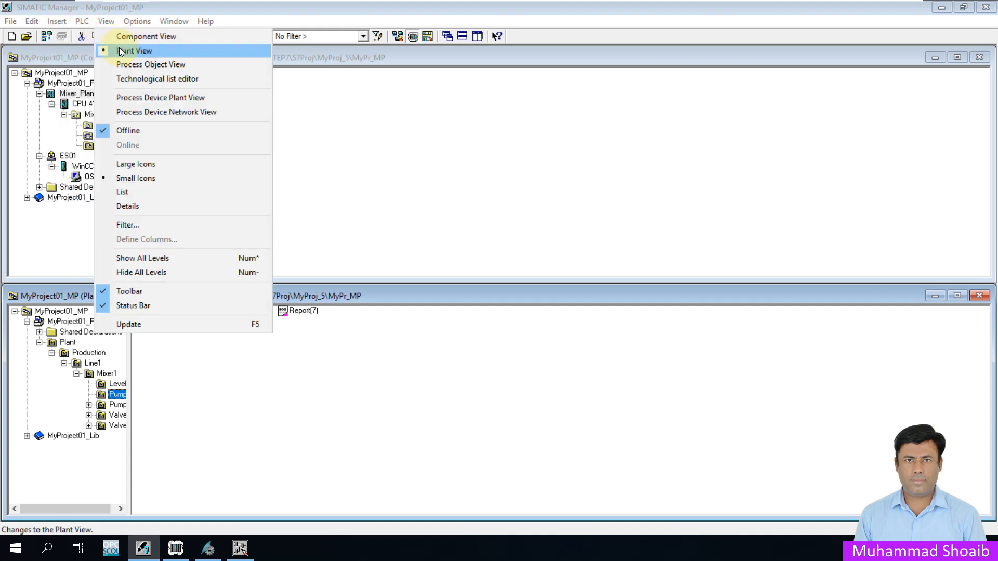
{"action": "left_click", "coordinate": [133, 64]}
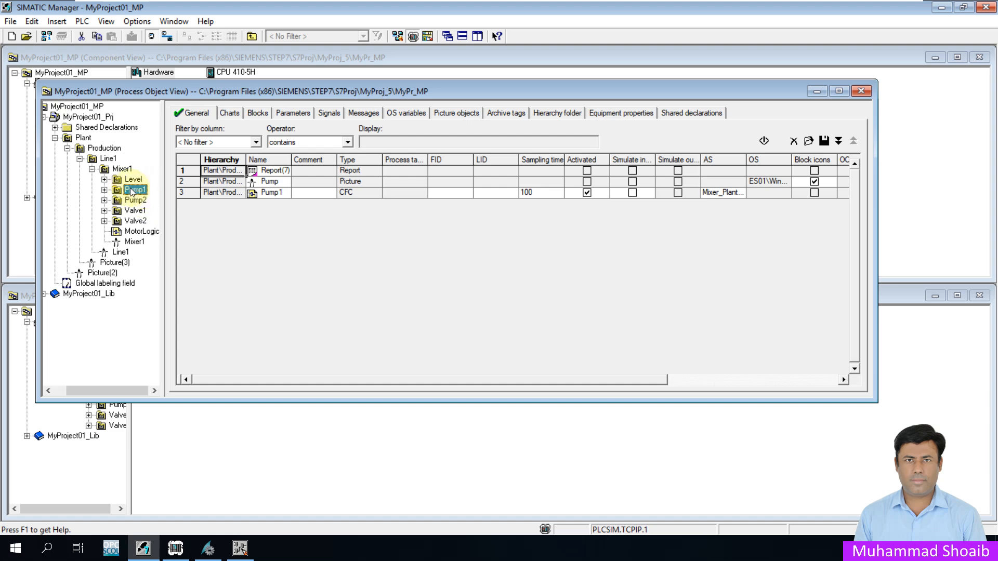
{"action": "left_click", "coordinate": [133, 179]}
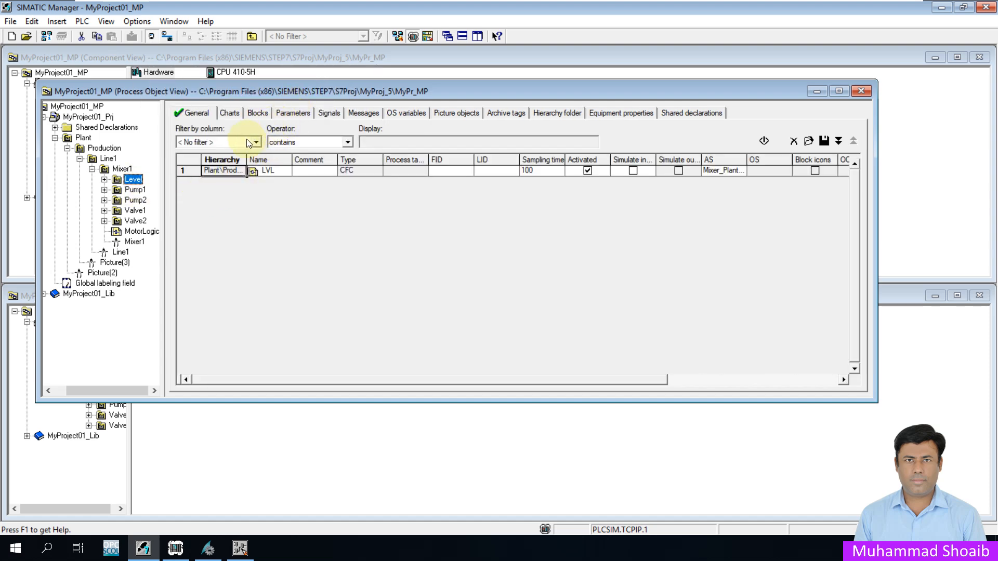
List the parameters of the Level folder and select the whole PV_Out.Value row
{"action": "left_click", "coordinate": [291, 113]}
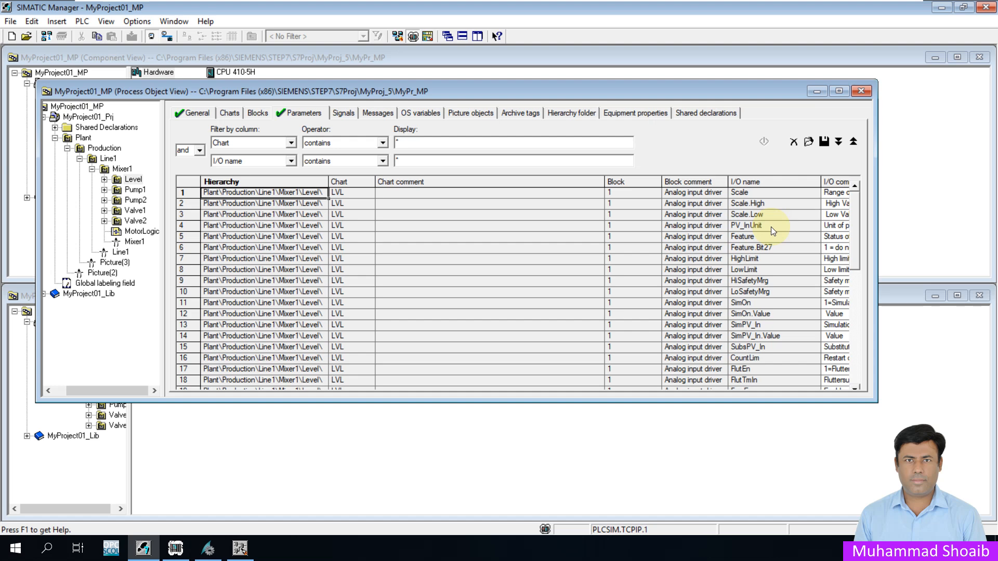
{"action": "left_click_drag", "start_coordinate": [854, 226], "coordinate": [833, 383]}
{"action": "left_click", "coordinate": [774, 379]}
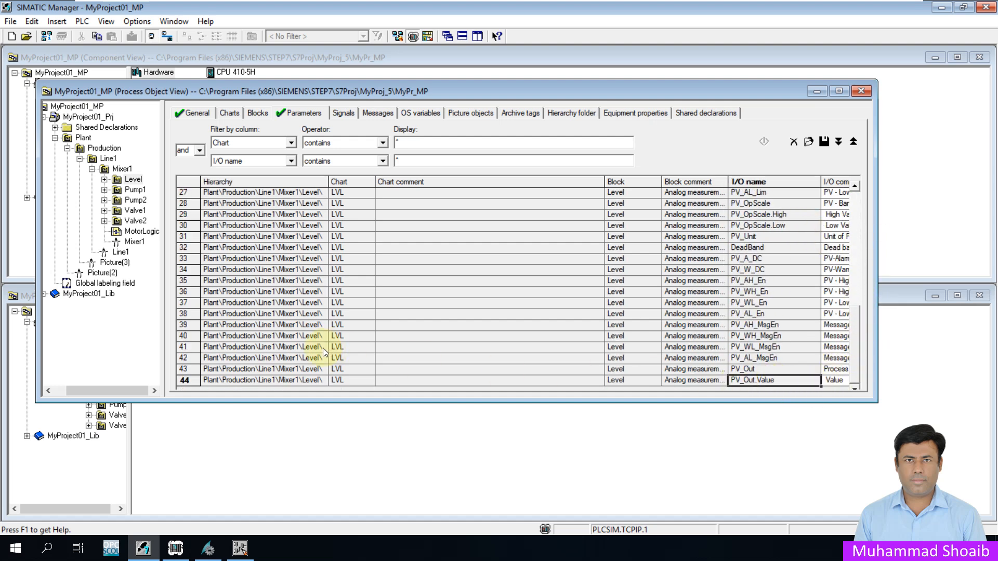
{"action": "left_click", "coordinate": [186, 380]}
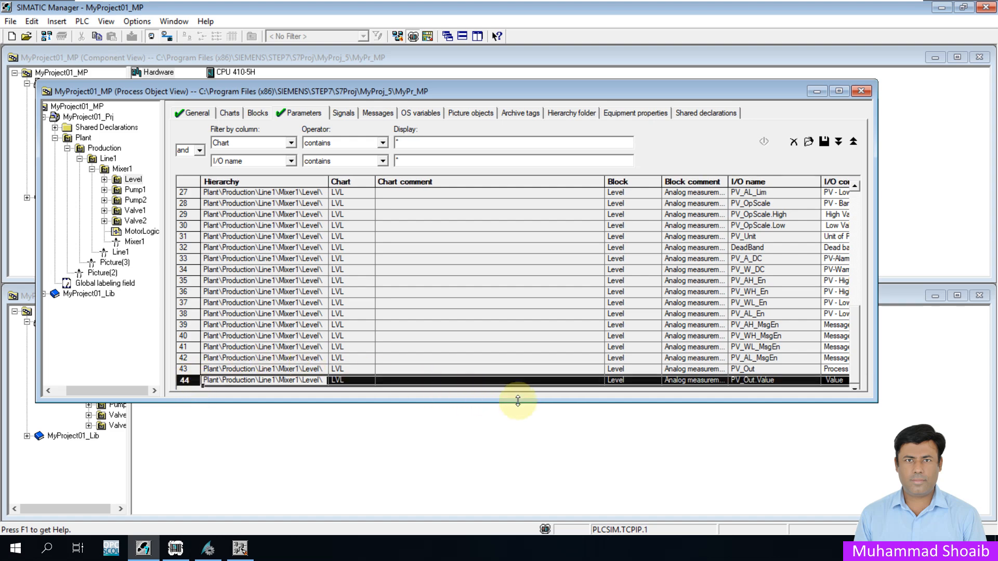
Enlarge the Process Object View window and review the Archive options for the Level block's PV_Out.Value, leaving the setting as is
{"action": "left_click_drag", "start_coordinate": [876, 401], "coordinate": [927, 433]}
{"action": "left_click_drag", "start_coordinate": [510, 411], "coordinate": [742, 461]}
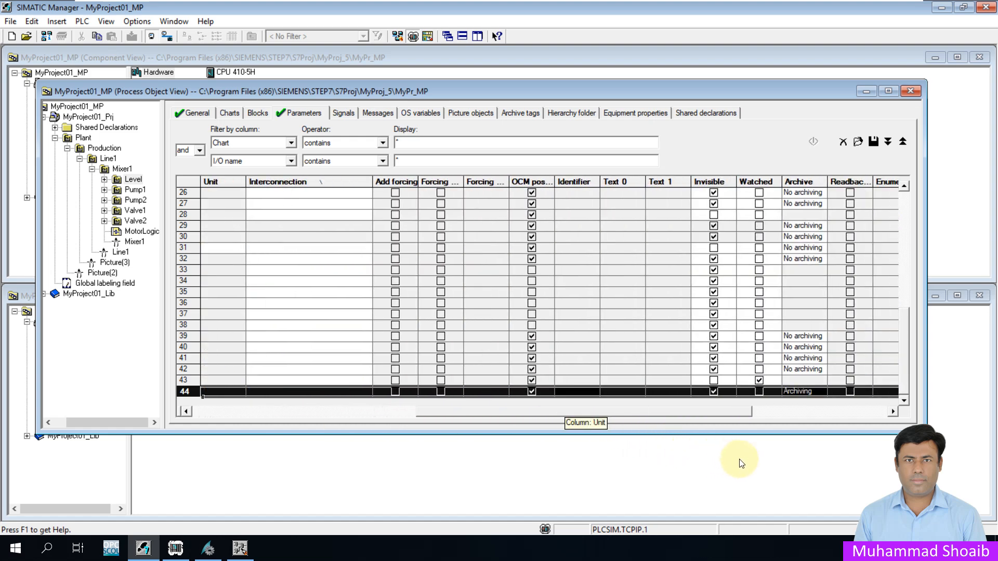
{"action": "left_click", "coordinate": [818, 391]}
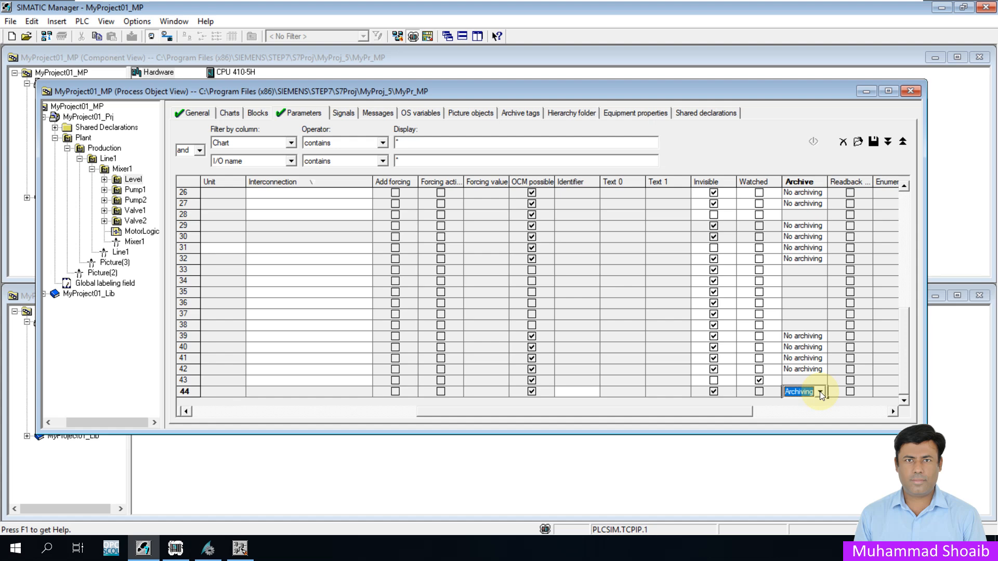
{"action": "left_click", "coordinate": [819, 391]}
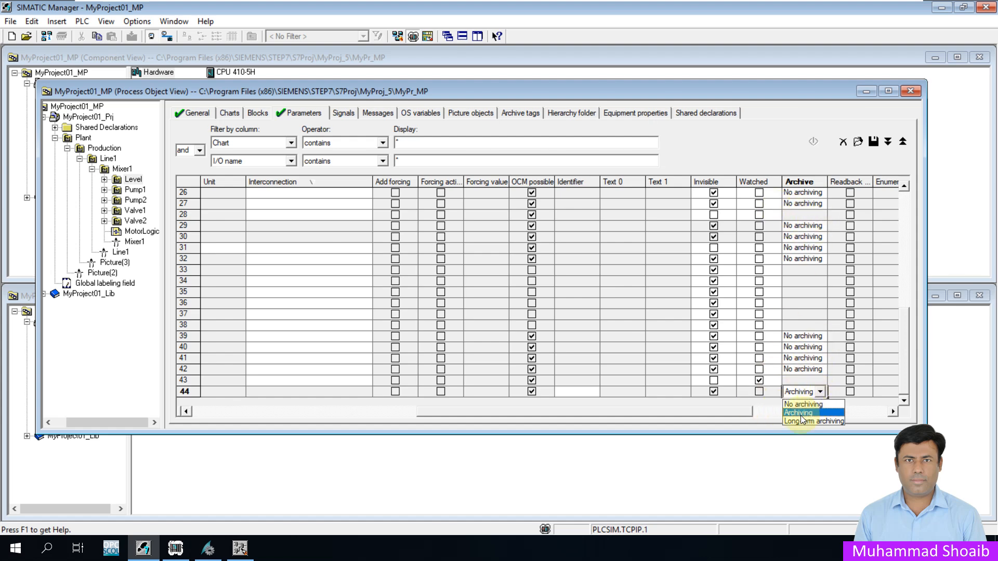
{"action": "left_click", "coordinate": [736, 410]}
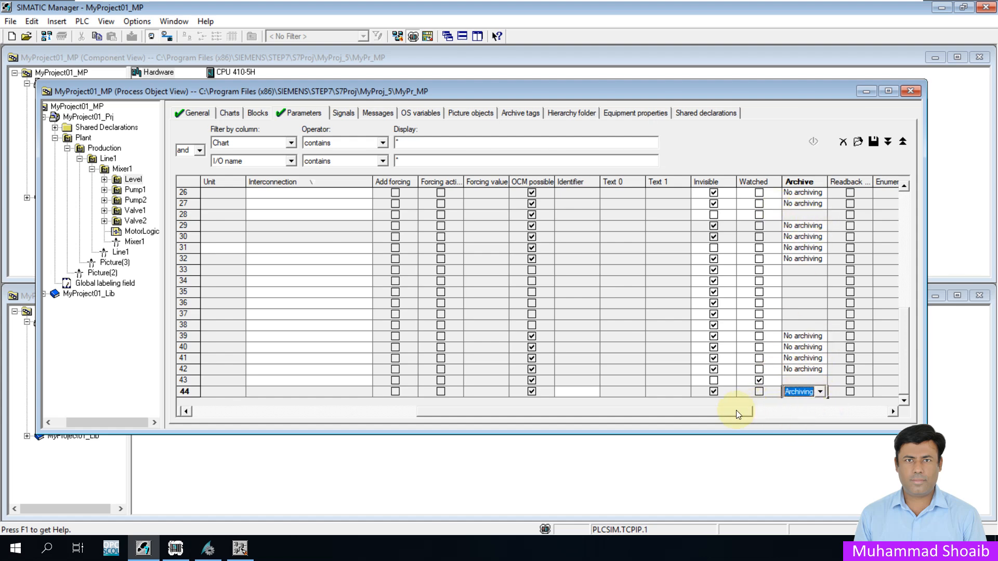
List the parameters of the Pump1 folder under Mixer1 and select the Start.Value row of motor block P01
{"action": "left_click", "coordinate": [136, 190]}
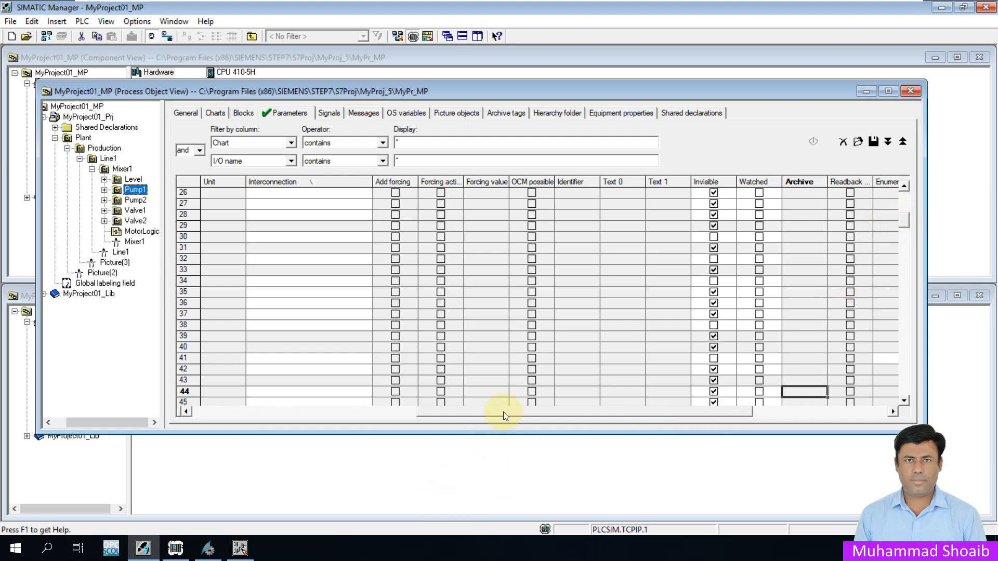
{"action": "left_click_drag", "start_coordinate": [503, 412], "coordinate": [208, 457]}
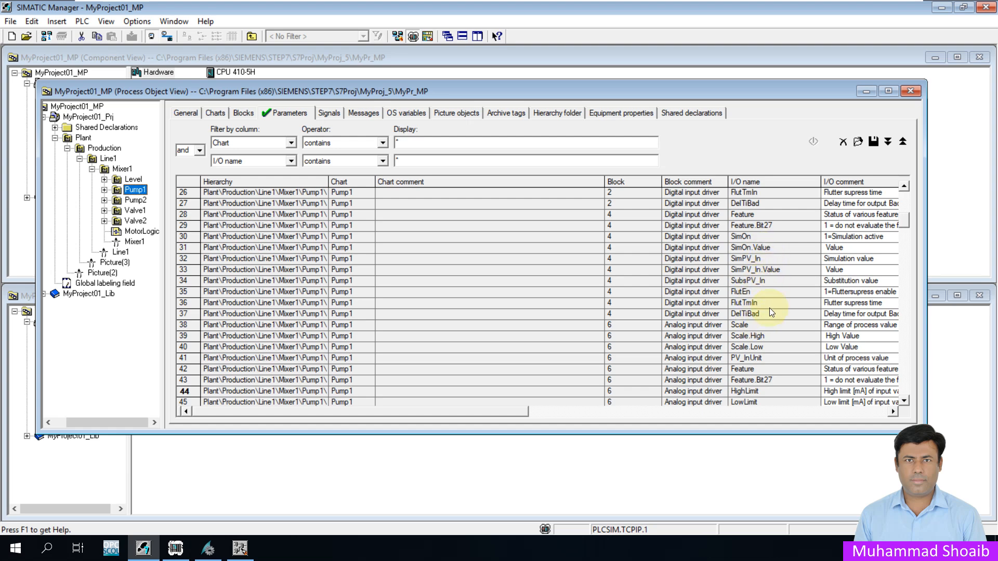
{"action": "scroll", "coordinate": [768, 300], "scroll_direction": "down", "scroll_amount": 1}
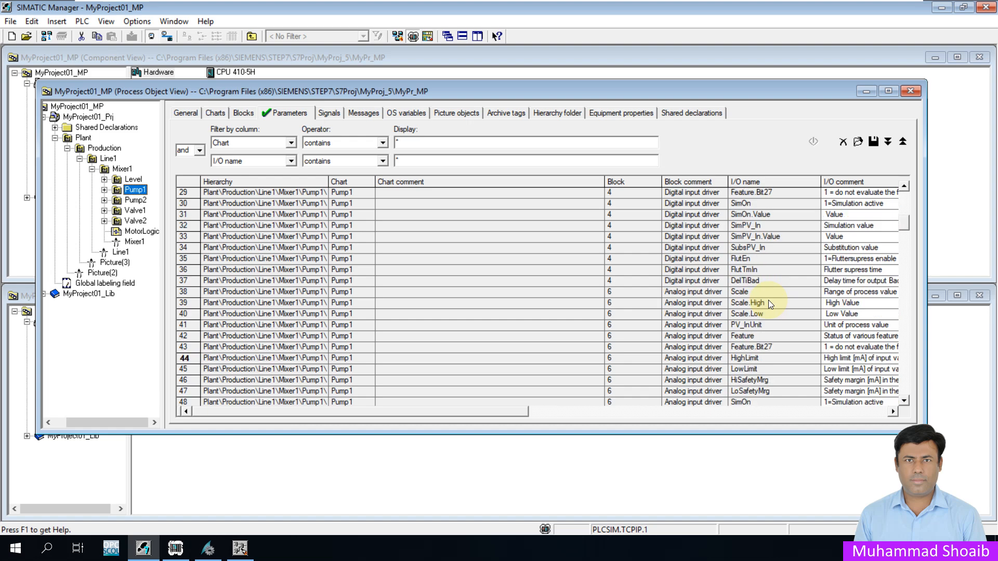
{"action": "scroll", "coordinate": [768, 303], "scroll_direction": "up", "scroll_amount": 3}
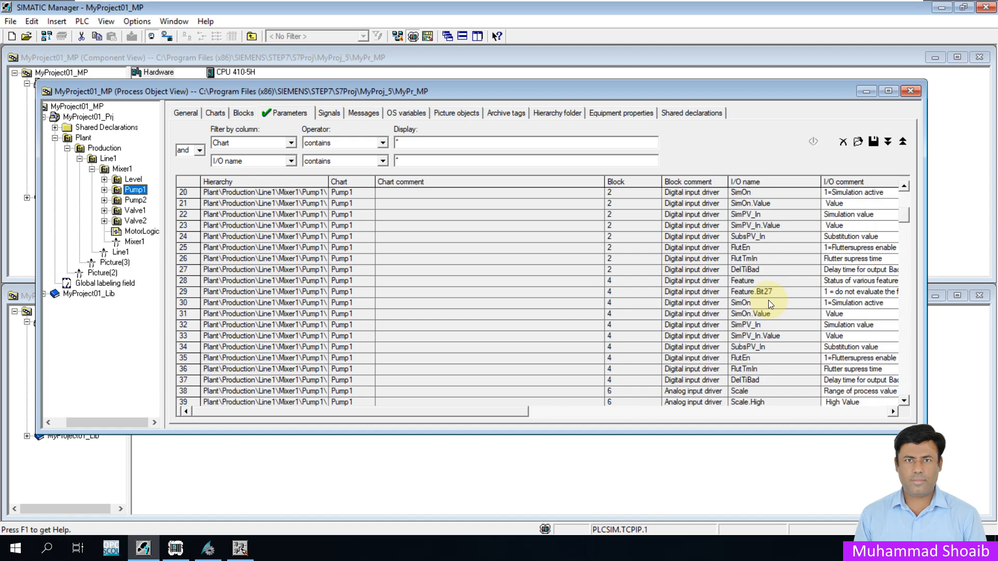
{"action": "scroll", "coordinate": [768, 301], "scroll_direction": "down", "scroll_amount": 7}
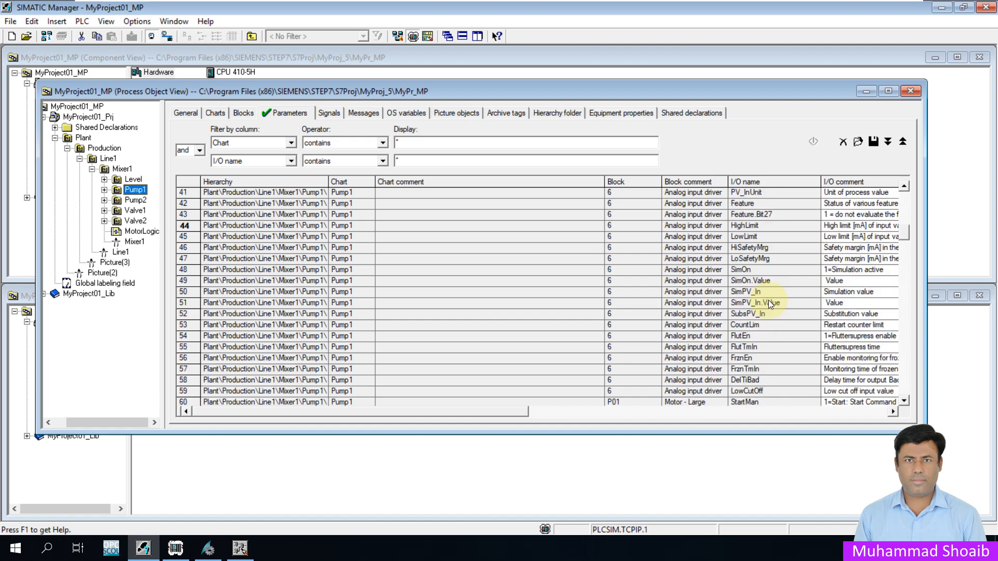
{"action": "scroll", "coordinate": [767, 300], "scroll_direction": "down", "scroll_amount": 2}
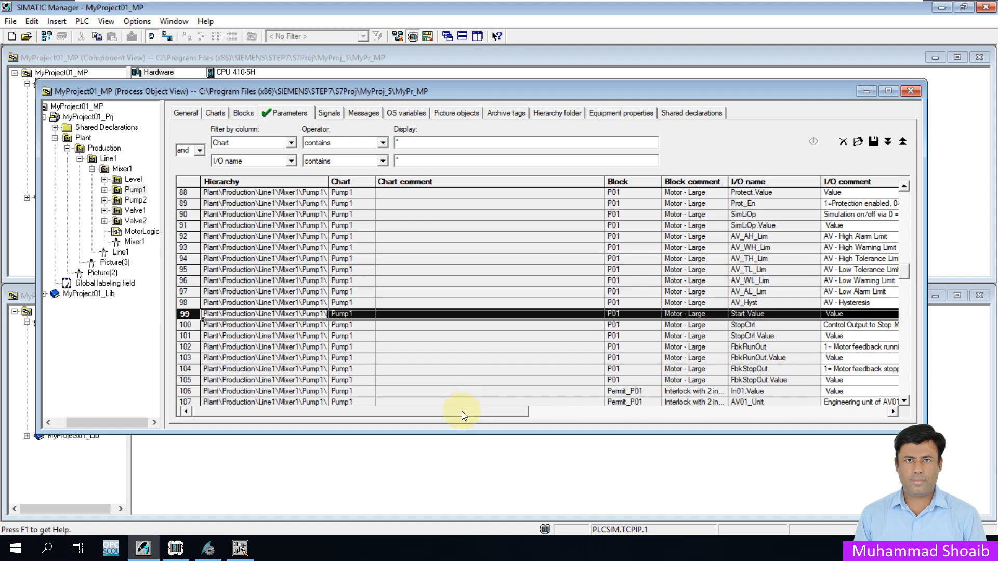
Review the Archive options for P01's Start.Value without changing them, and close the Process Object View
{"action": "left_click_drag", "start_coordinate": [461, 411], "coordinate": [532, 403]}
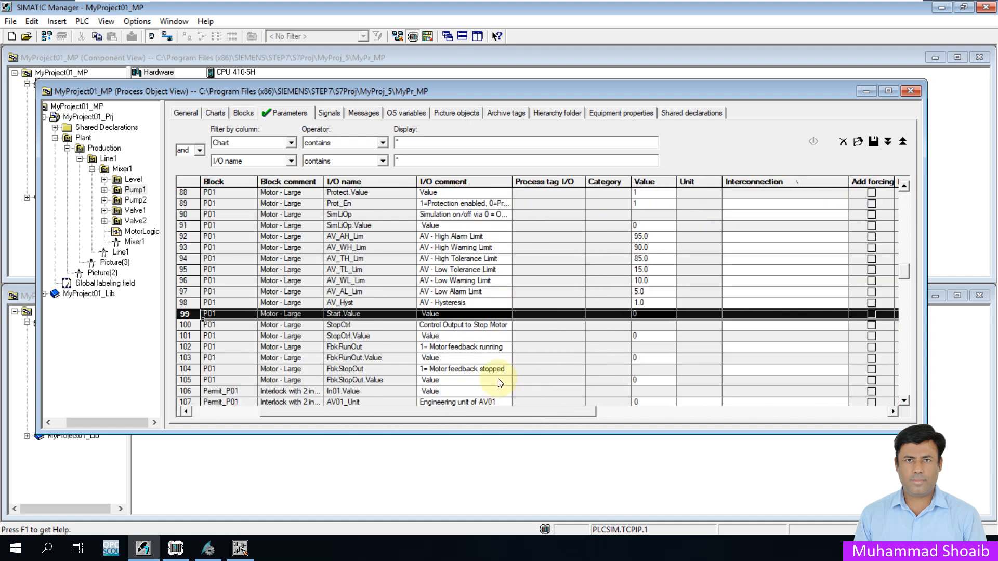
{"action": "left_click", "coordinate": [516, 403]}
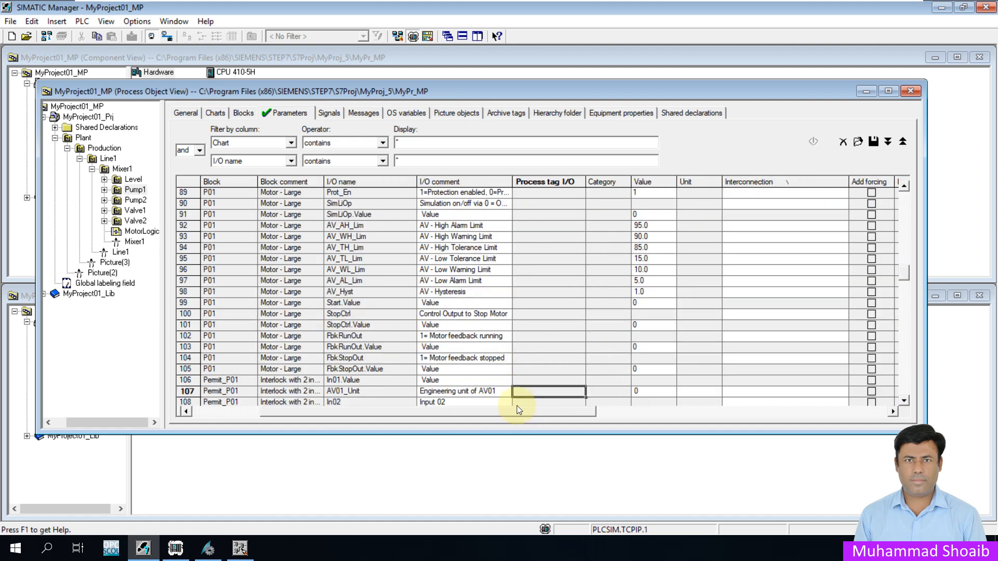
{"action": "left_click", "coordinate": [551, 303]}
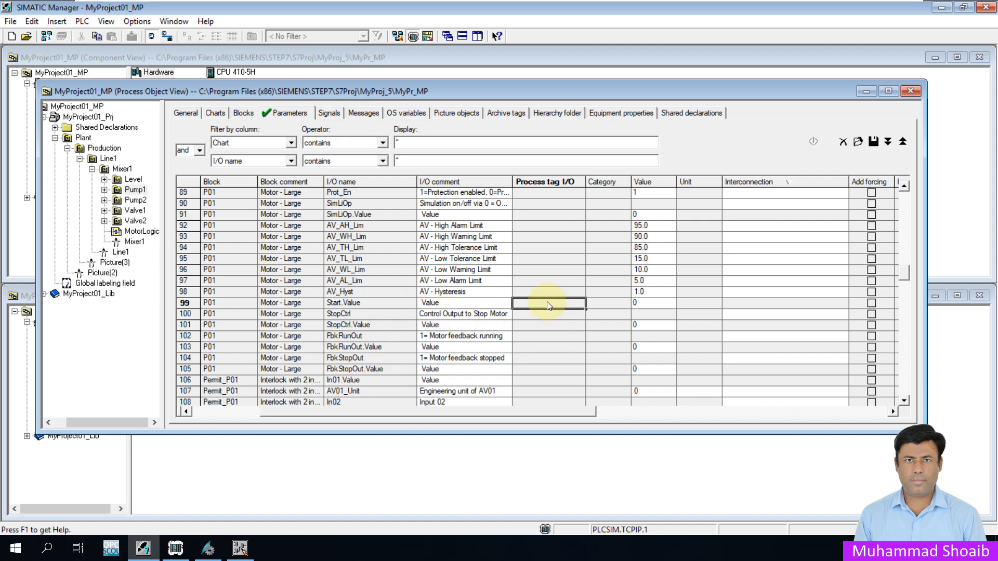
{"action": "left_click_drag", "start_coordinate": [574, 410], "coordinate": [706, 407]}
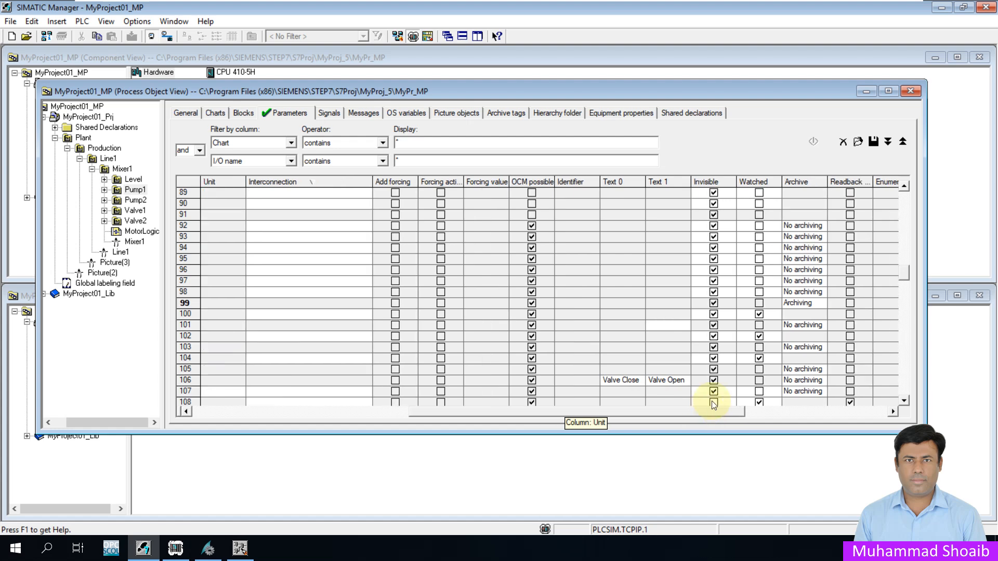
{"action": "left_click", "coordinate": [822, 303]}
{"action": "left_click", "coordinate": [820, 303]}
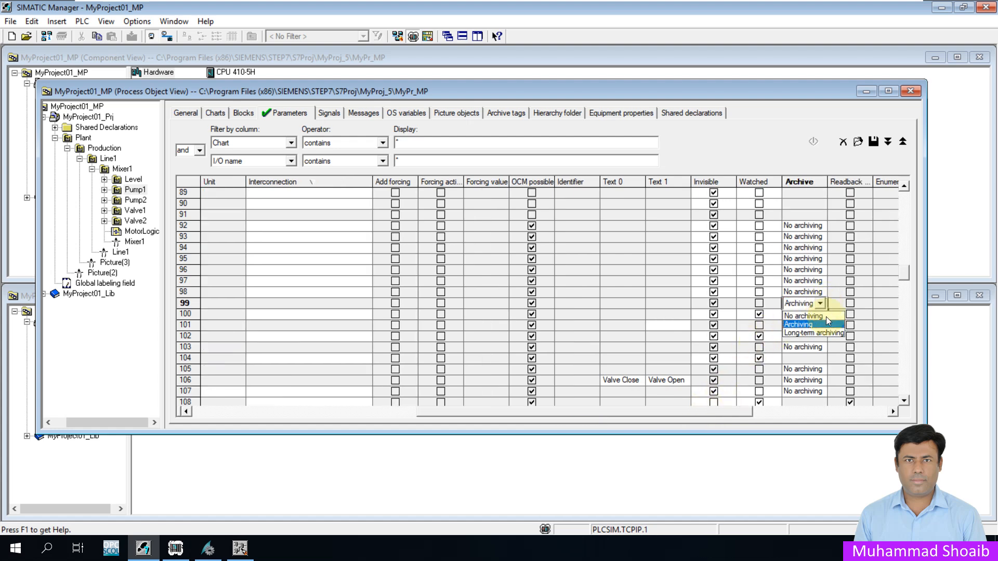
{"action": "left_click", "coordinate": [763, 150]}
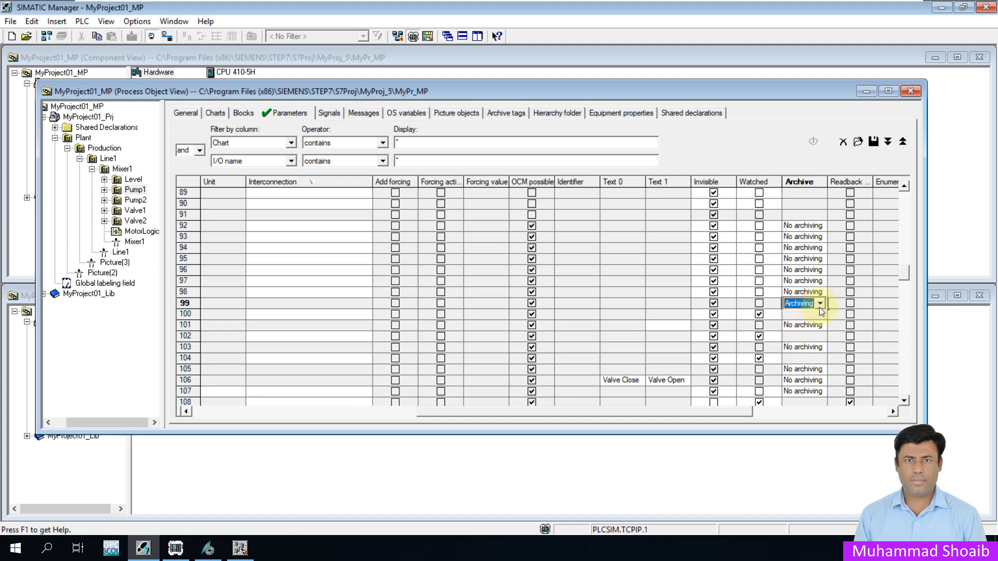
{"action": "left_click", "coordinate": [910, 92]}
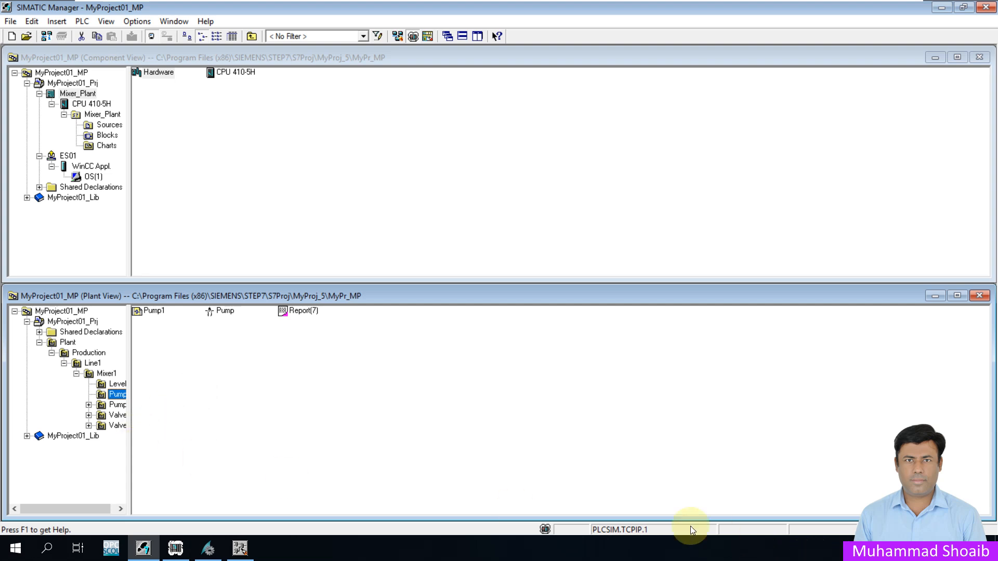
Switch to WinCC Explorer and open the Mixer1.Pdl picture for editing in Graphics Designer, dismissing the startup tip
{"action": "left_click", "coordinate": [207, 548]}
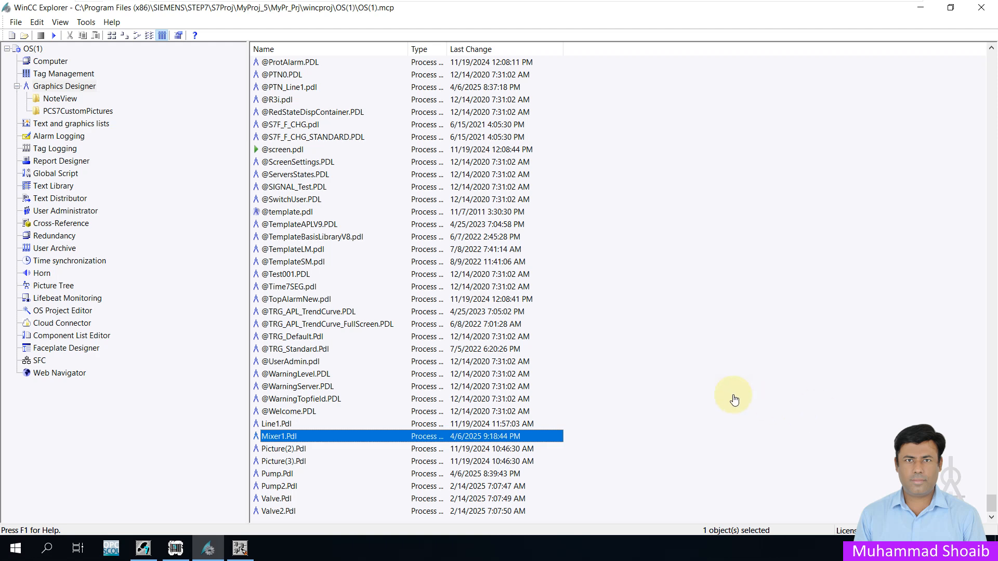
{"action": "right_click", "coordinate": [285, 440]}
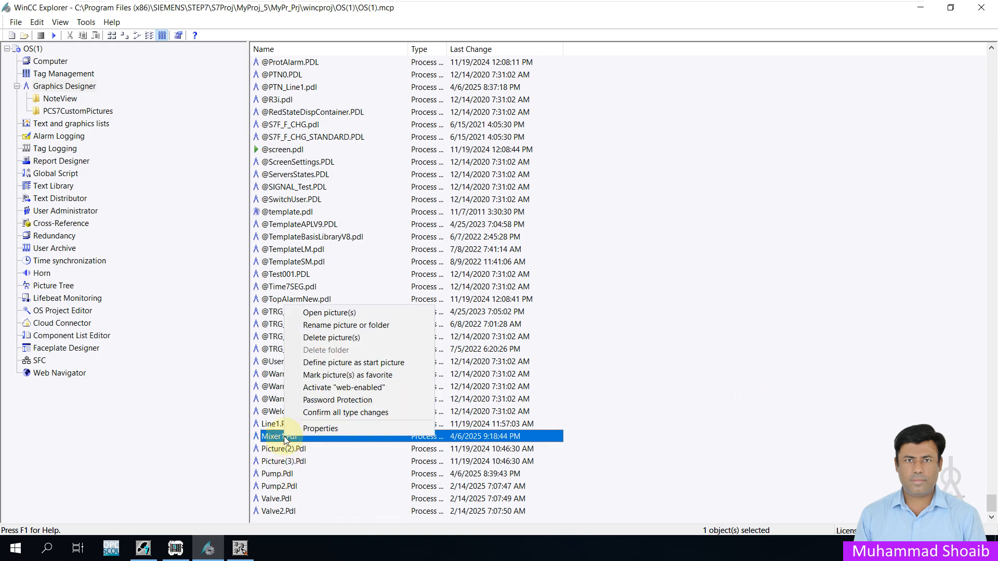
{"action": "left_click", "coordinate": [359, 311]}
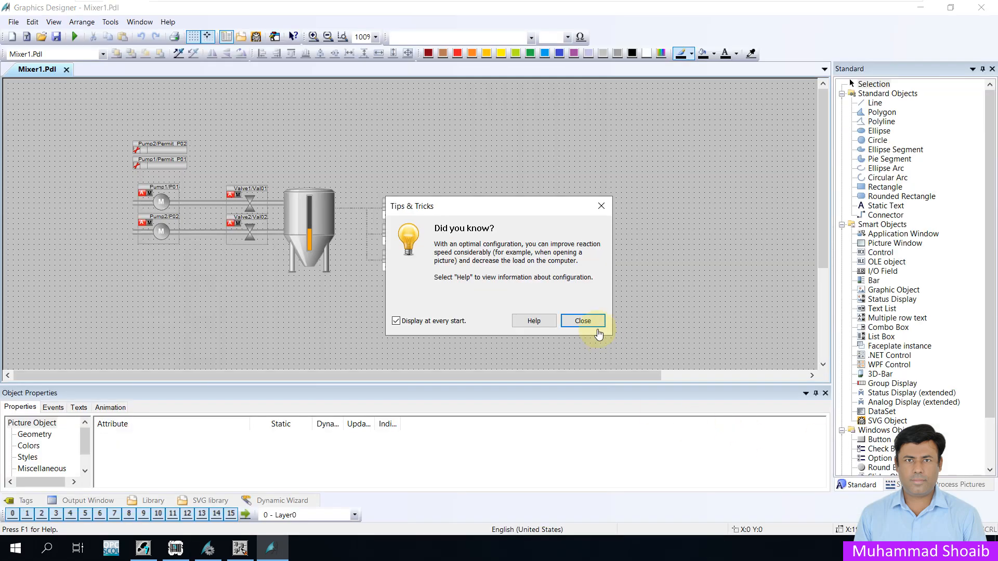
{"action": "left_click", "coordinate": [582, 321]}
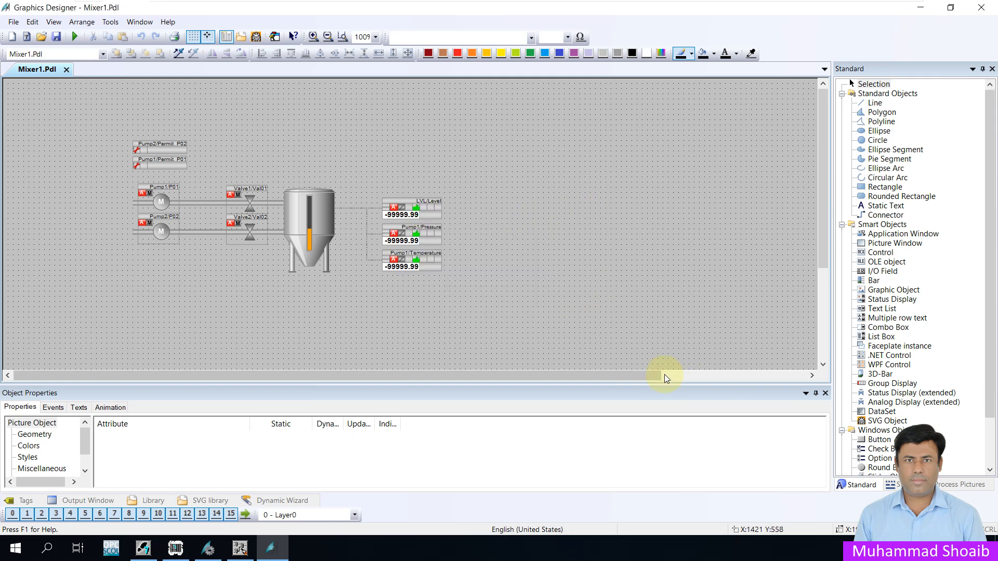
Display the Controls palette with the ActiveX controls for the Mixer1.Pdl picture
{"action": "left_click_drag", "start_coordinate": [613, 382], "coordinate": [746, 389]}
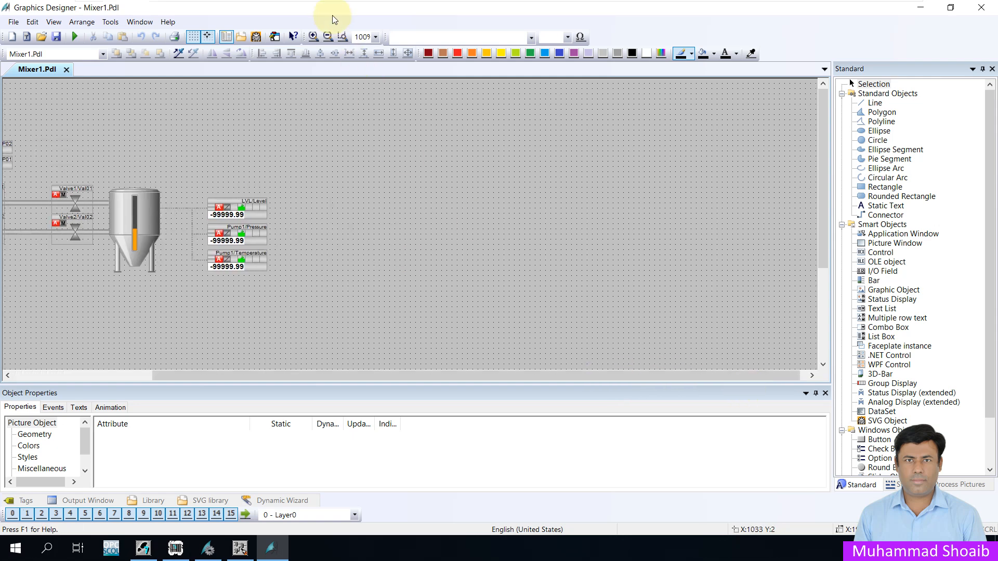
{"action": "left_click", "coordinate": [374, 37]}
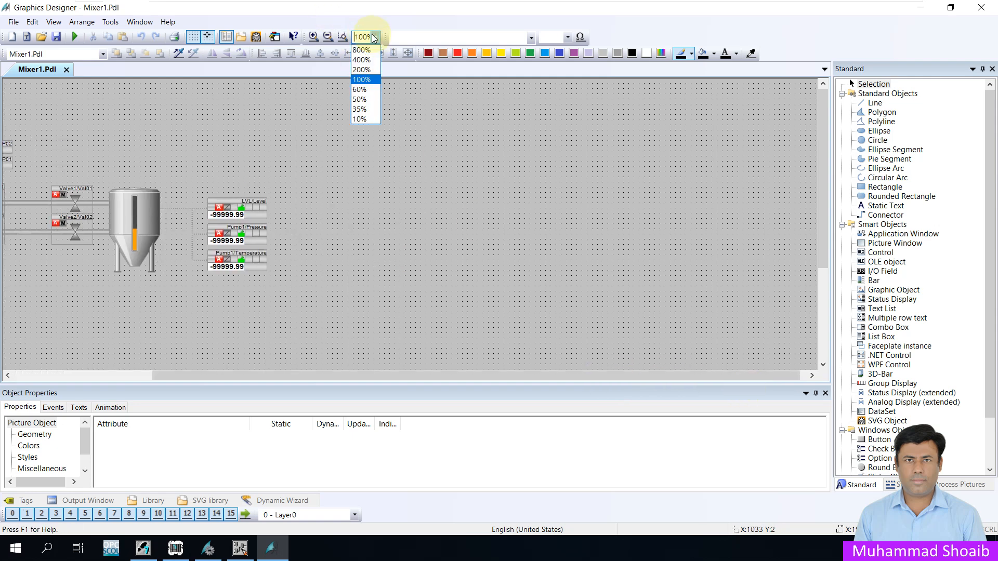
{"action": "left_click", "coordinate": [366, 90]}
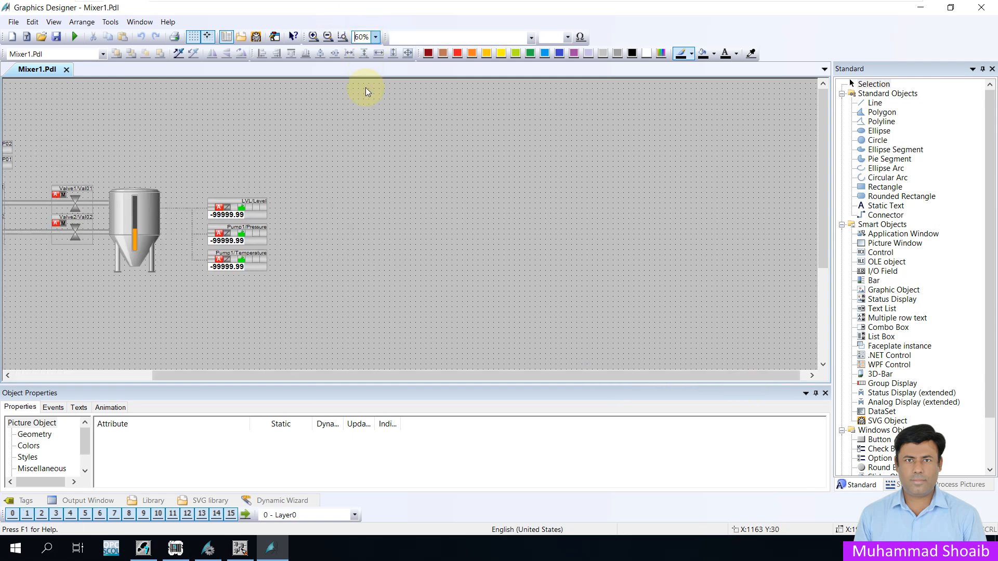
{"action": "left_click", "coordinate": [430, 193]}
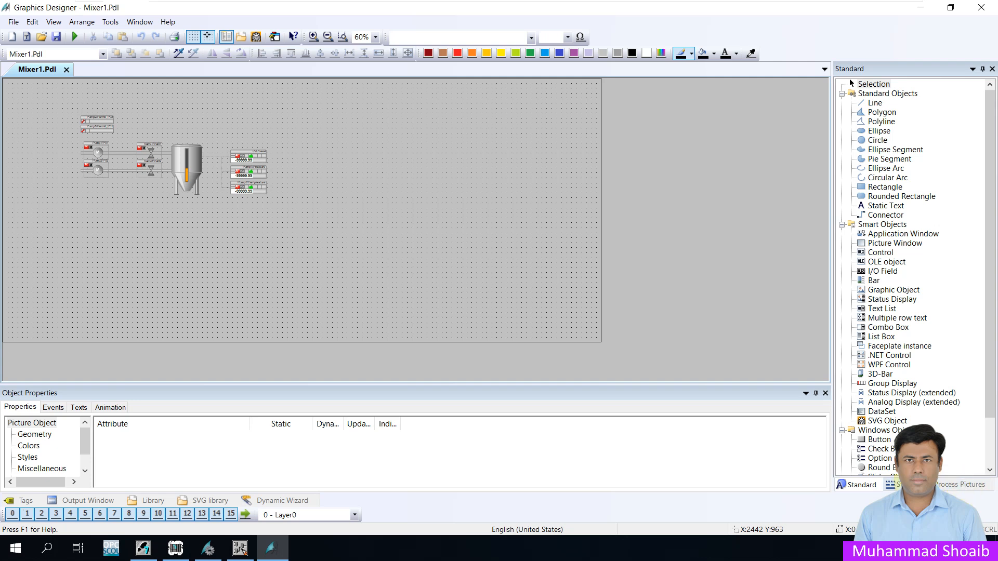
{"action": "left_click", "coordinate": [54, 23]}
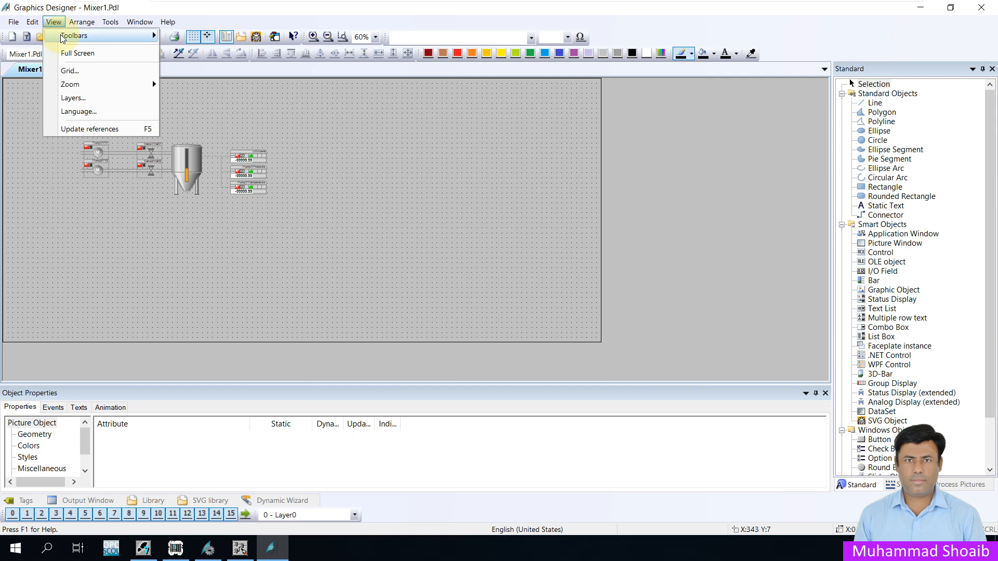
{"action": "mouse_move", "coordinate": [78, 35]}
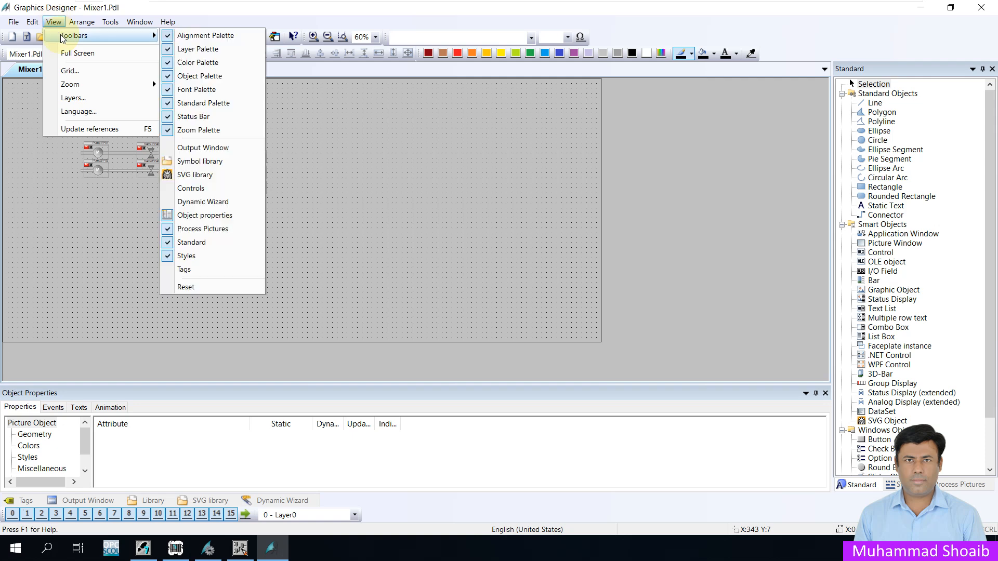
{"action": "left_click", "coordinate": [209, 189]}
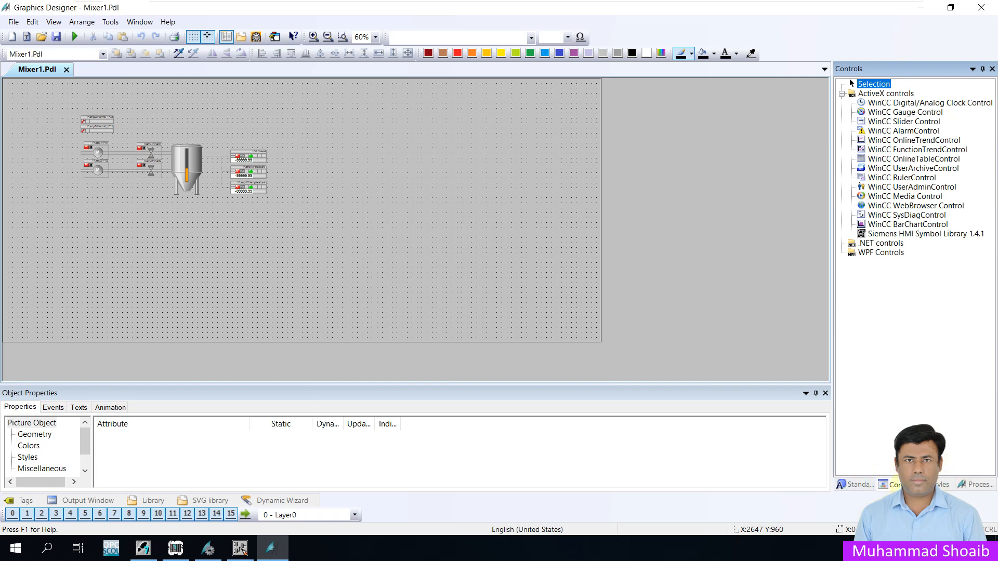
Place a WinCC OnlineTrendControl in the empty area beside the measurement displays, at about X 1170, Y 260, keeping its properties dialog open
{"action": "left_click", "coordinate": [911, 141]}
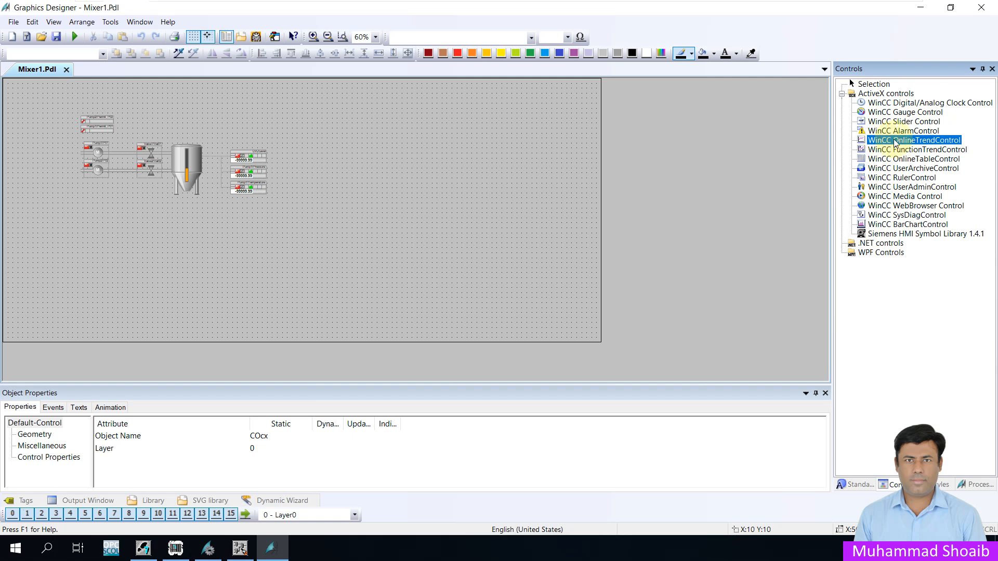
{"action": "left_click", "coordinate": [368, 159]}
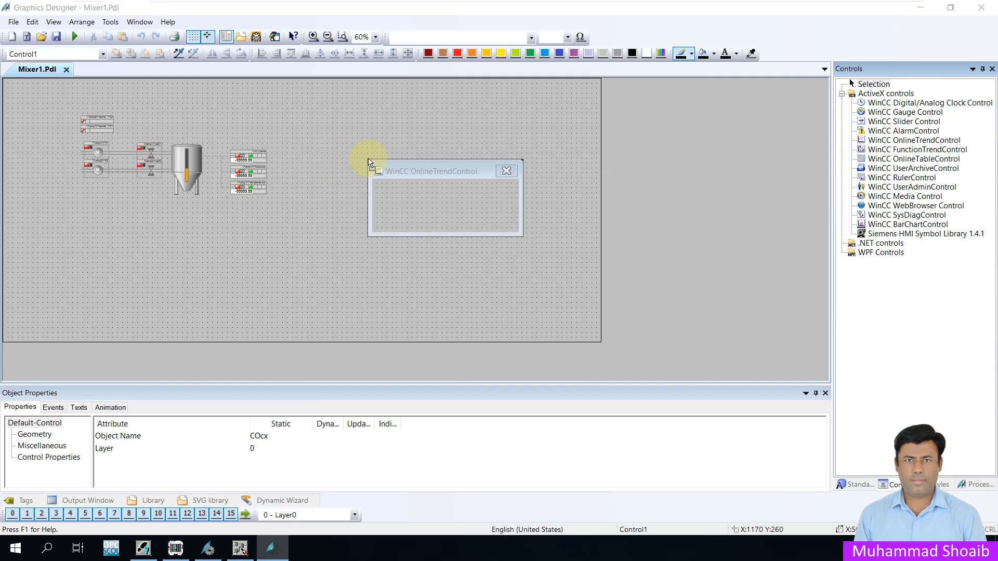
{"action": "left_click", "coordinate": [535, 517]}
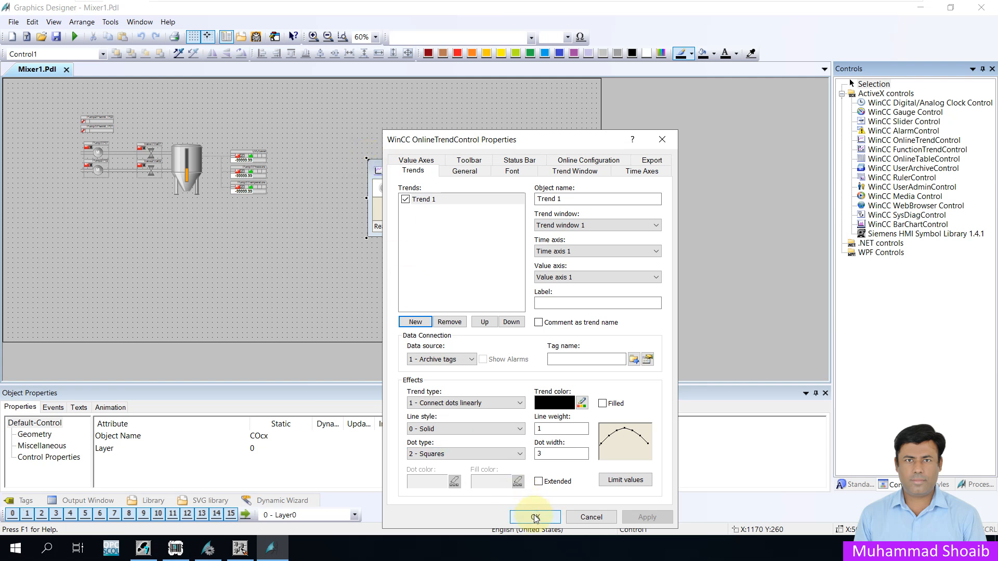
{"action": "left_click_drag", "start_coordinate": [463, 125], "coordinate": [445, 100]}
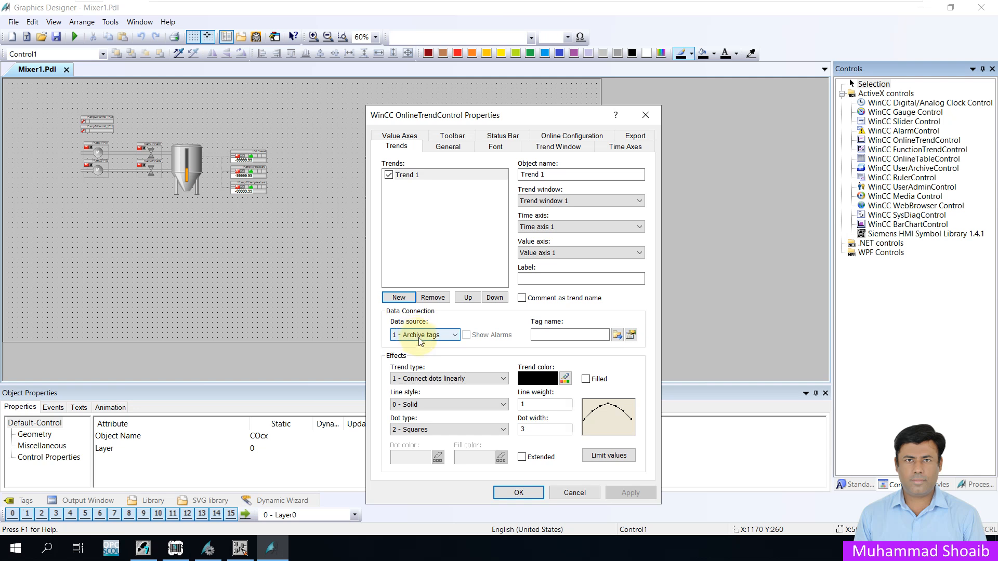
Connect the first trend to the archive tag LVL/Level.PV_Out#Value, and set its object name and label to Level
{"action": "left_click", "coordinate": [618, 337]}
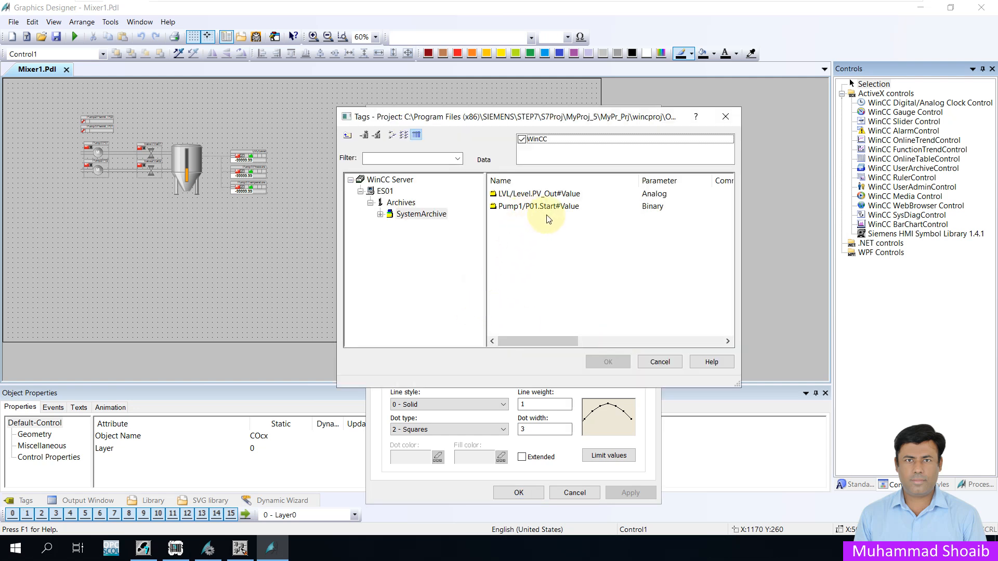
{"action": "left_click", "coordinate": [410, 213]}
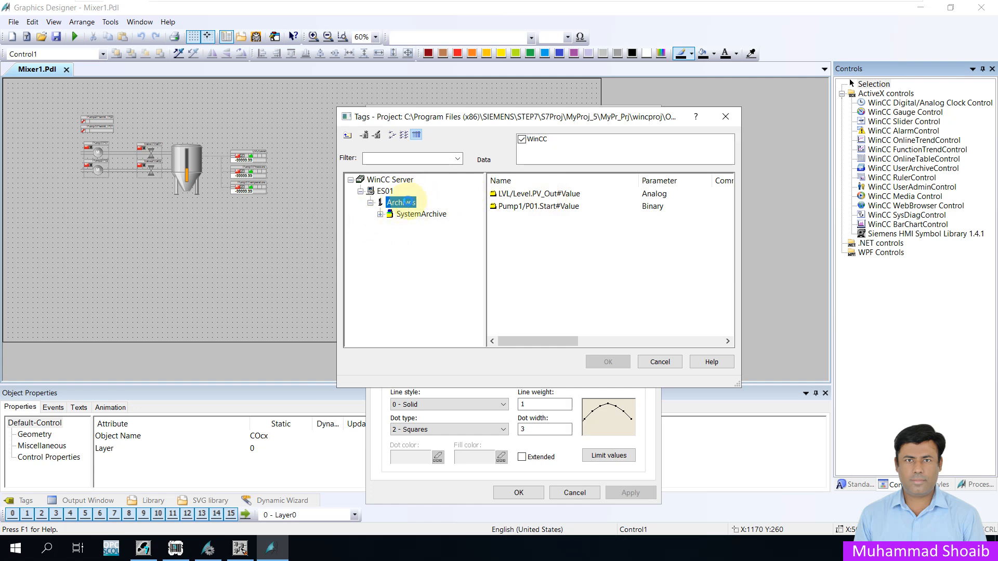
{"action": "left_click", "coordinate": [534, 197]}
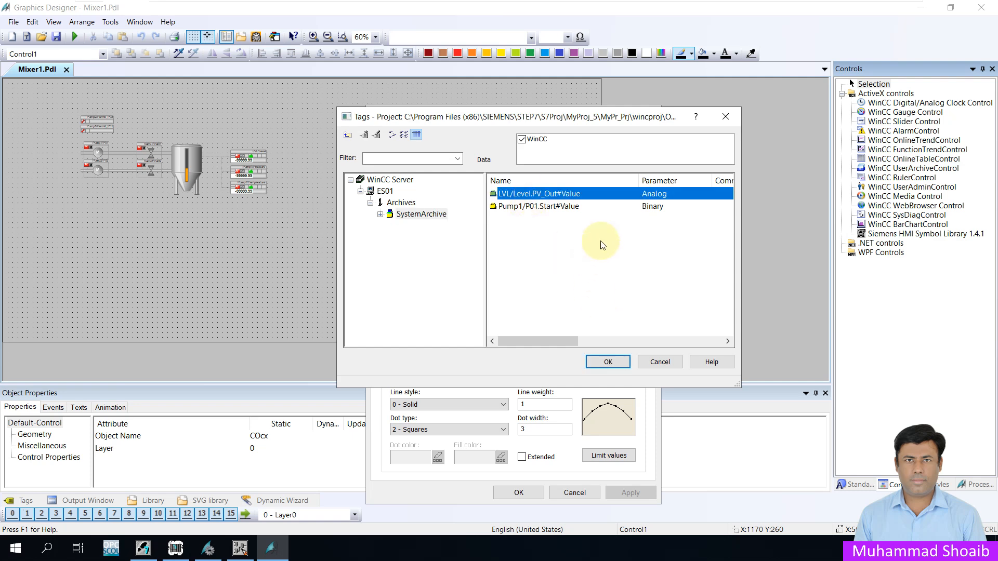
{"action": "left_click", "coordinate": [609, 361]}
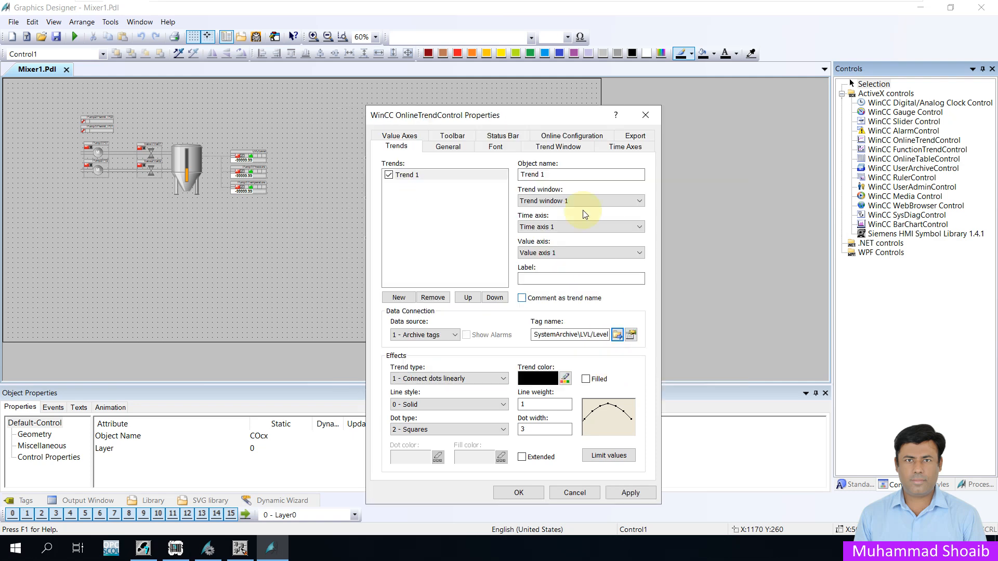
{"action": "type", "text": "Level"}
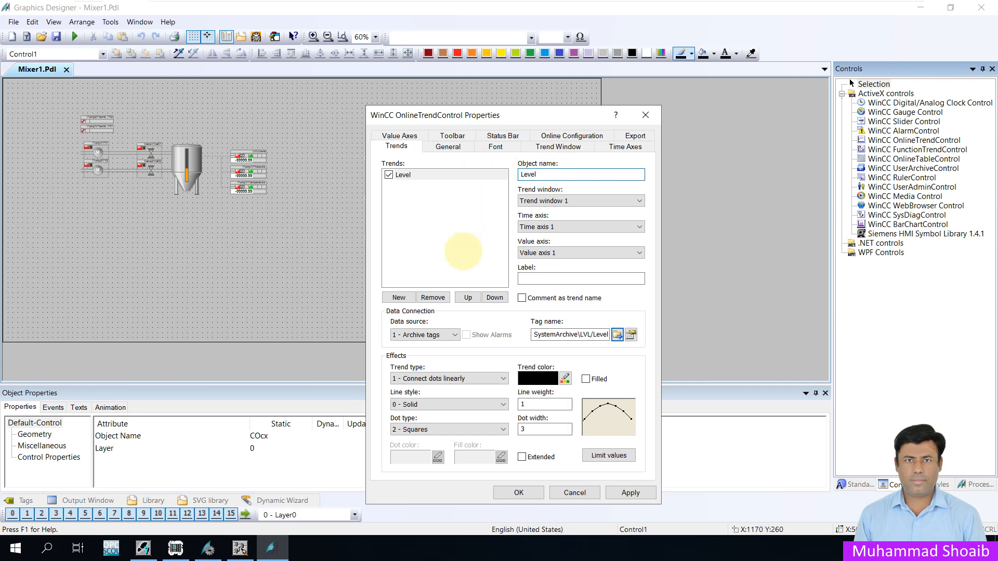
{"action": "left_click", "coordinate": [559, 279]}
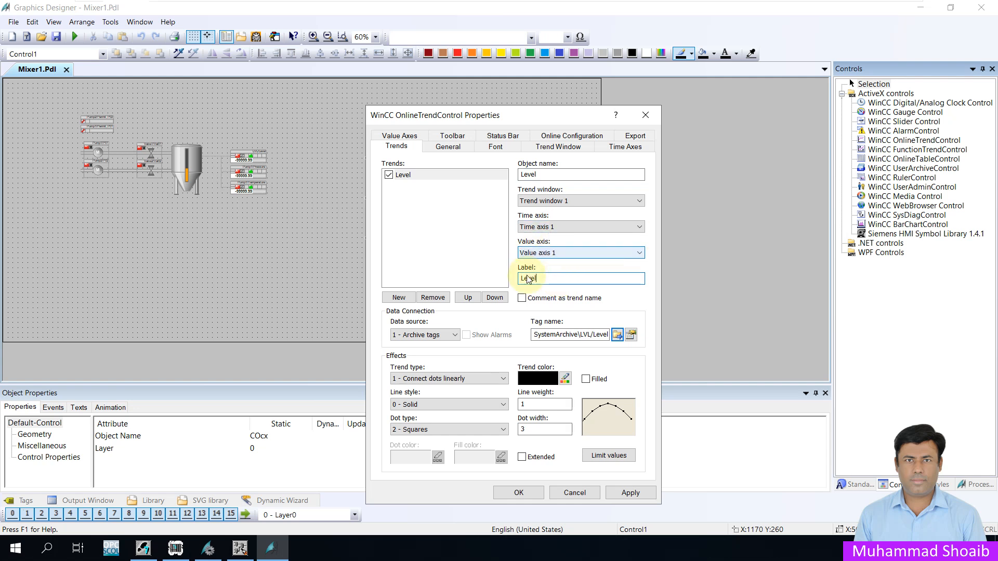
Add a second trend named Pump1Run with label Pump1, connected to the archive tag Pump1/P01.Start#Value
{"action": "left_click", "coordinate": [400, 297]}
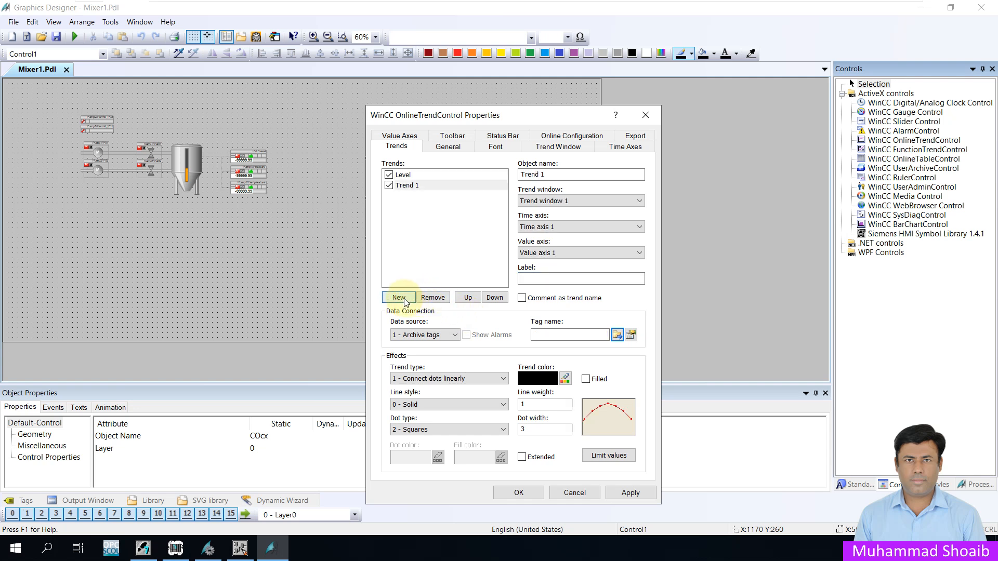
{"action": "left_click", "coordinate": [552, 176]}
{"action": "left_click_drag", "start_coordinate": [552, 175], "coordinate": [488, 188]}
{"action": "type", "text": "Pump1Run"}
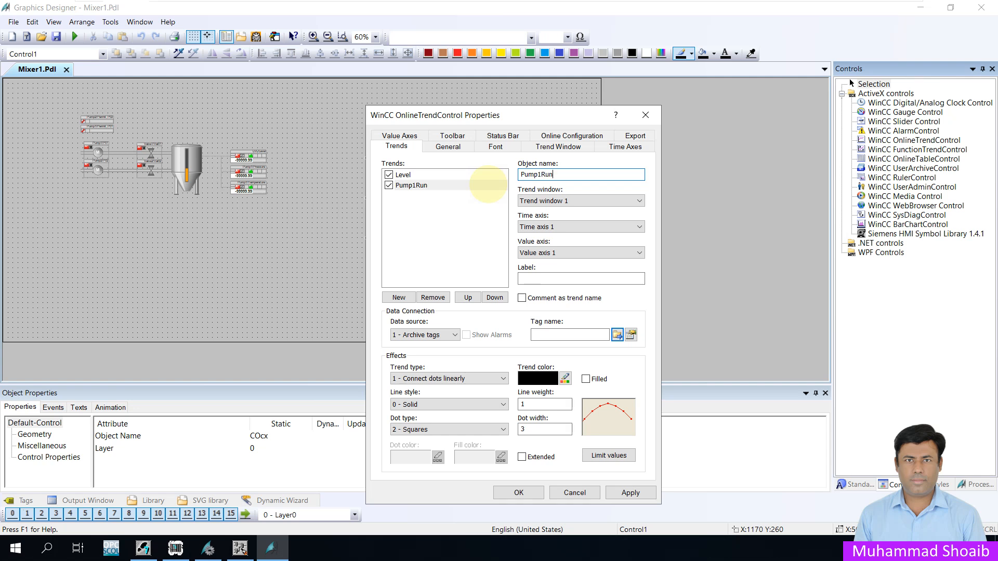
{"action": "left_click", "coordinate": [561, 279]}
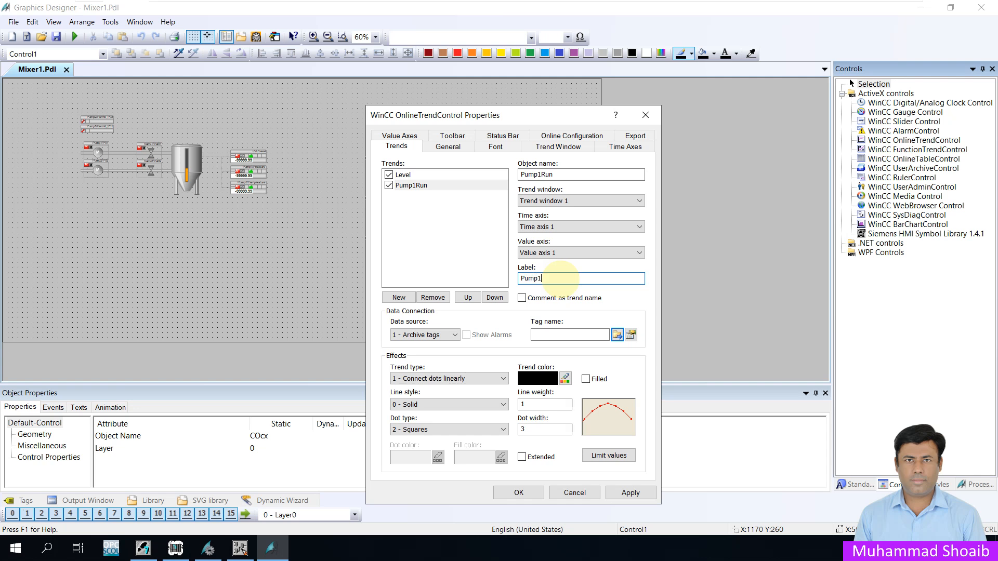
{"action": "left_click", "coordinate": [617, 335]}
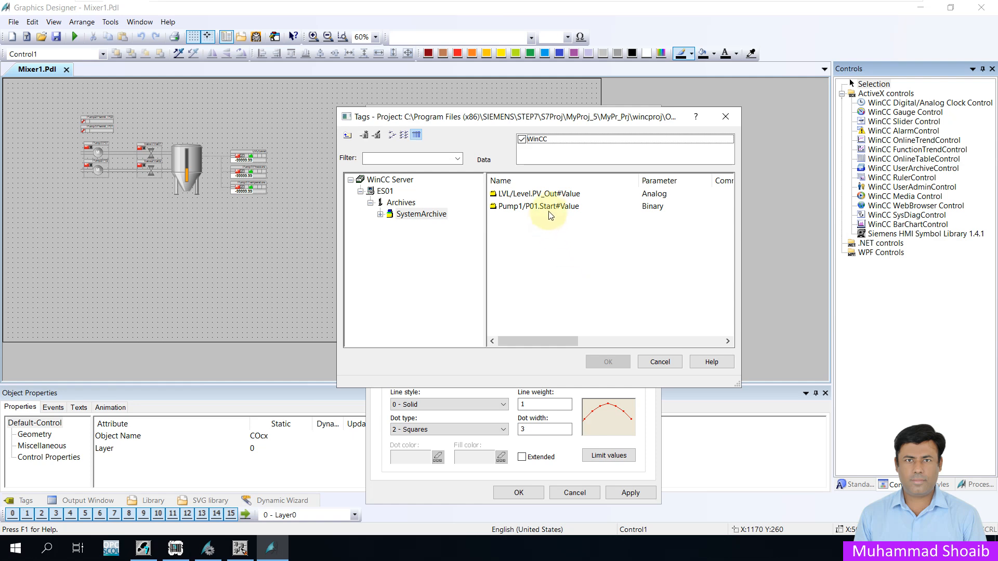
{"action": "left_click", "coordinate": [544, 206]}
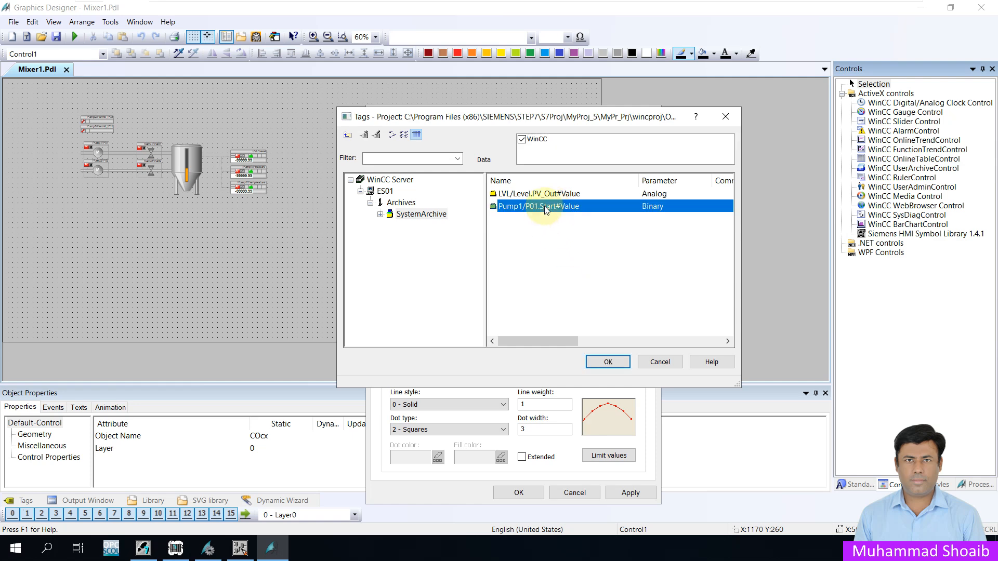
{"action": "left_click", "coordinate": [606, 363]}
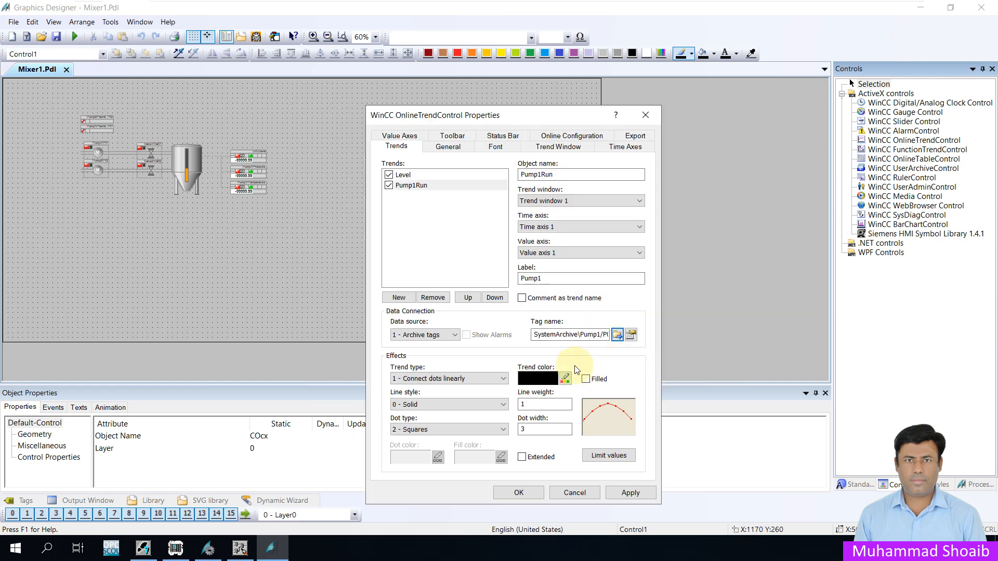
Set the Level trend color to blue (0000FF) and the Pump1Run trend color to bright green, and accept the trend control properties
{"action": "left_click", "coordinate": [433, 176]}
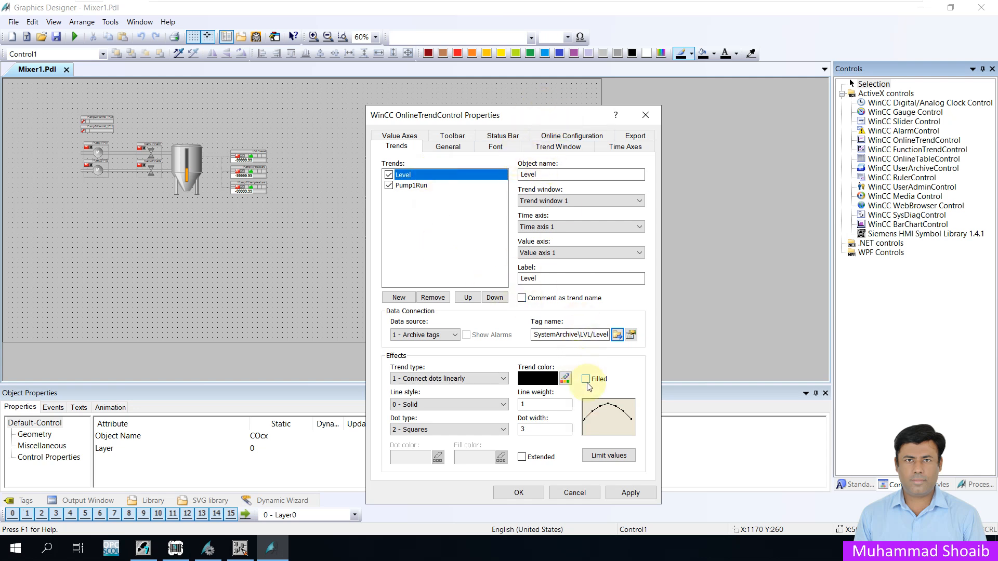
{"action": "left_click", "coordinate": [564, 379]}
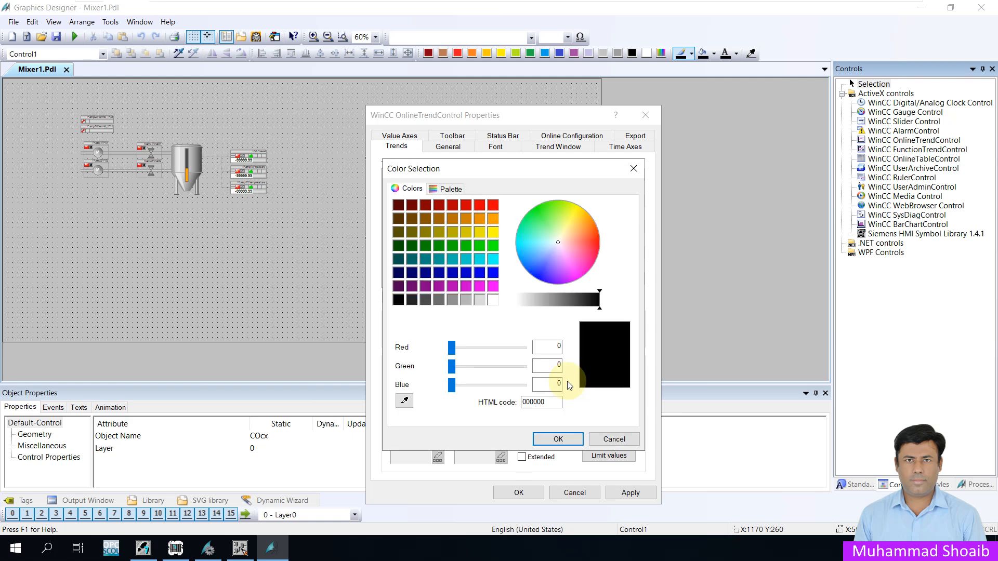
{"action": "left_click", "coordinate": [493, 272]}
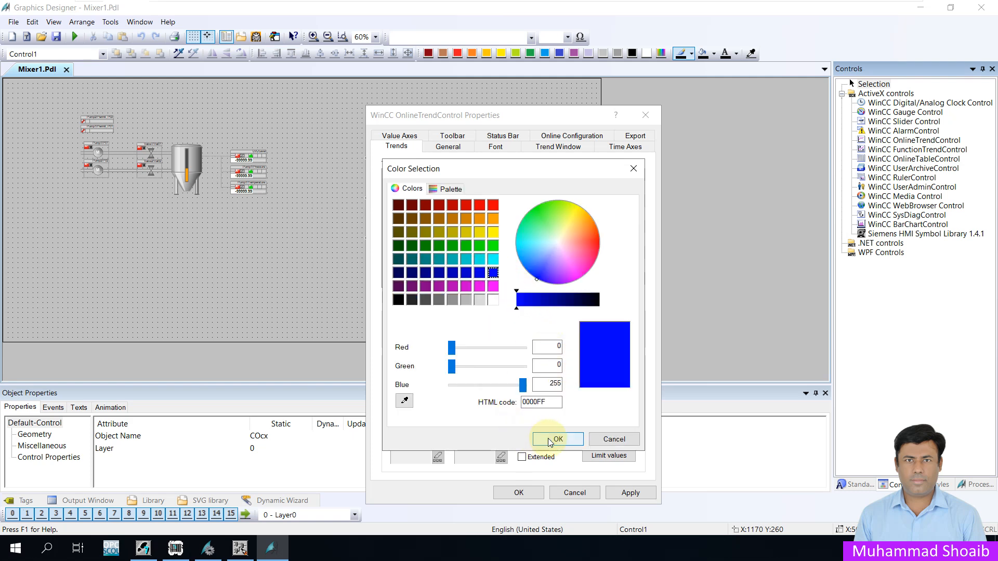
{"action": "left_click", "coordinate": [548, 440]}
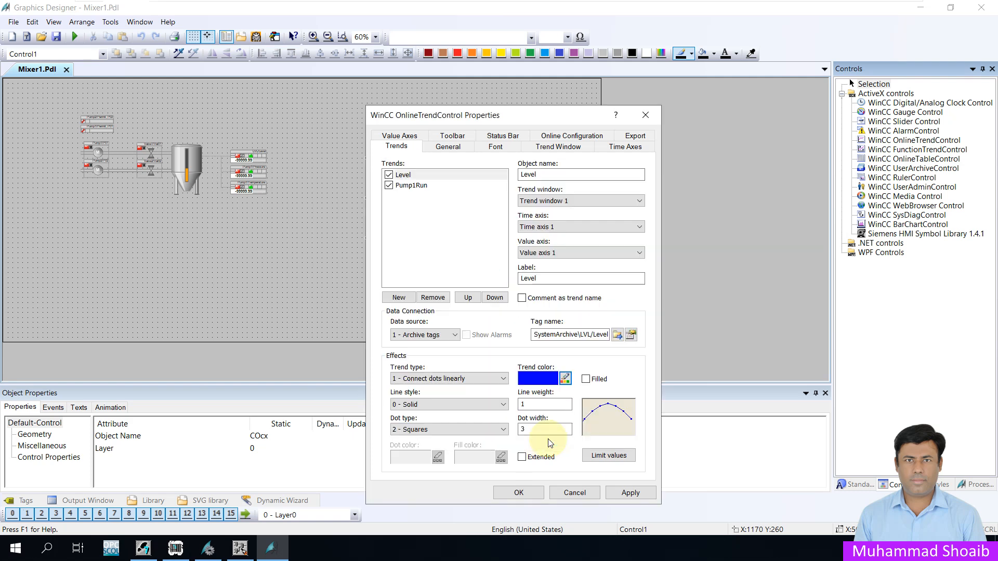
{"action": "left_click", "coordinate": [414, 185]}
{"action": "left_click", "coordinate": [565, 378]}
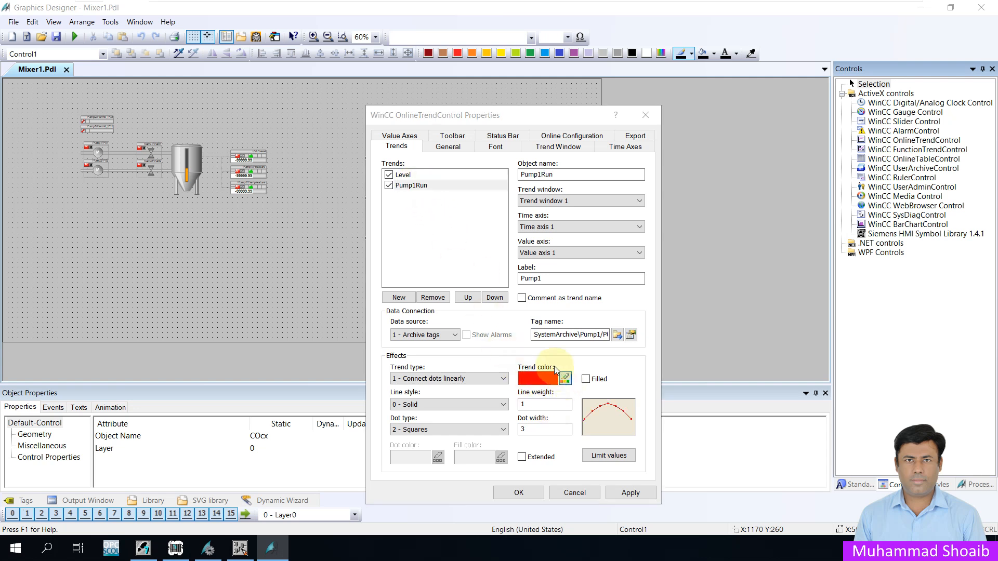
{"action": "left_click", "coordinate": [493, 245]}
{"action": "left_click", "coordinate": [557, 439]}
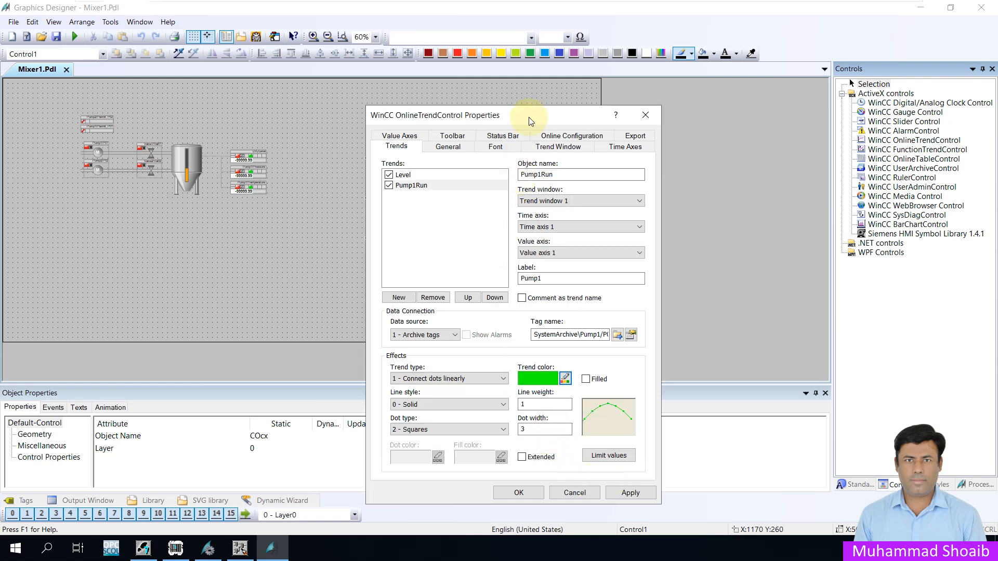
{"action": "left_click", "coordinate": [520, 493]}
Move the trend control to X 920, Y 130 and enlarge it to fill the free area beside the measurement displays
{"action": "left_click_drag", "start_coordinate": [384, 160], "coordinate": [338, 134]}
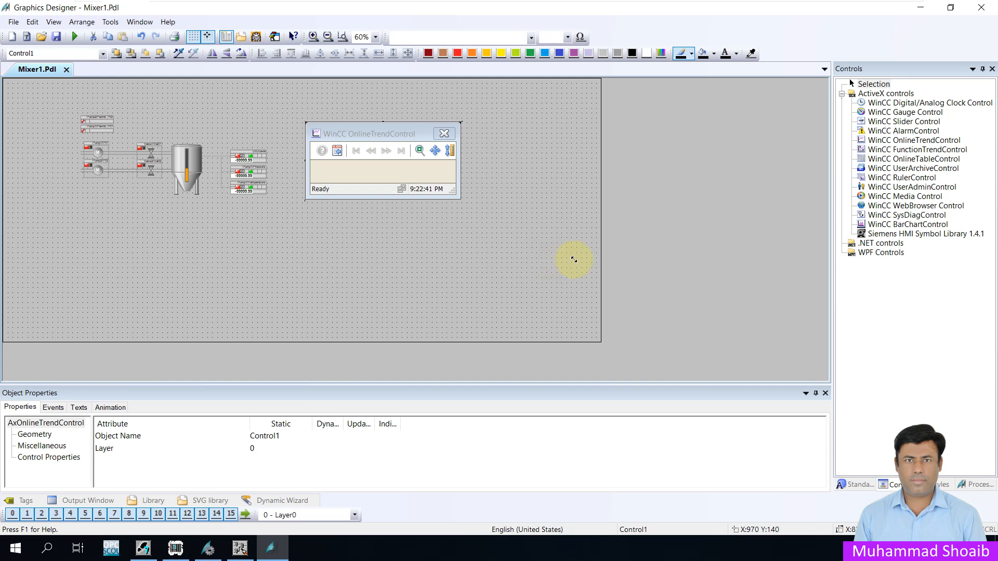
{"action": "left_click_drag", "start_coordinate": [589, 259], "coordinate": [589, 260]}
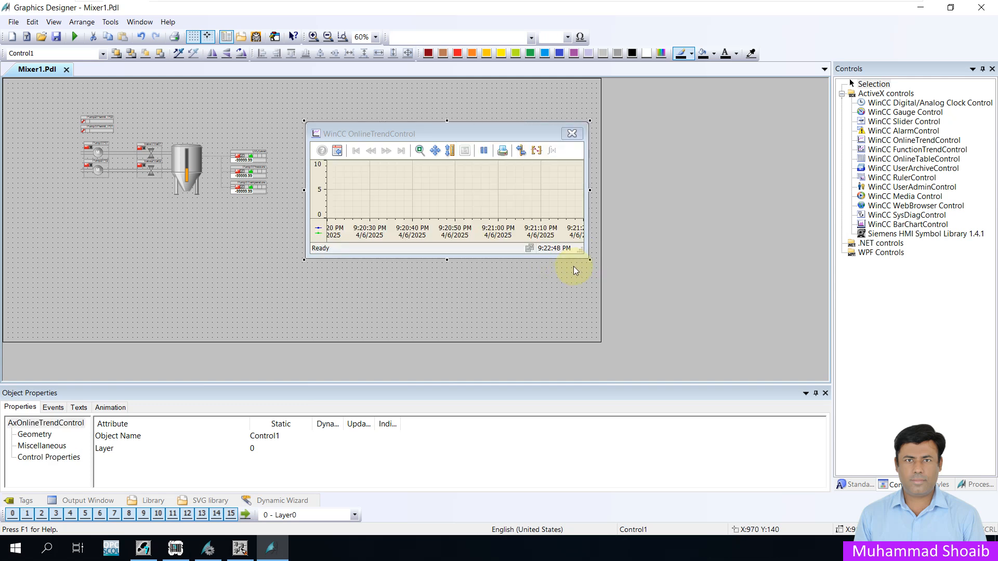
{"action": "left_click_drag", "start_coordinate": [365, 134], "coordinate": [349, 131]}
{"action": "left_click_drag", "start_coordinate": [591, 268], "coordinate": [589, 268]}
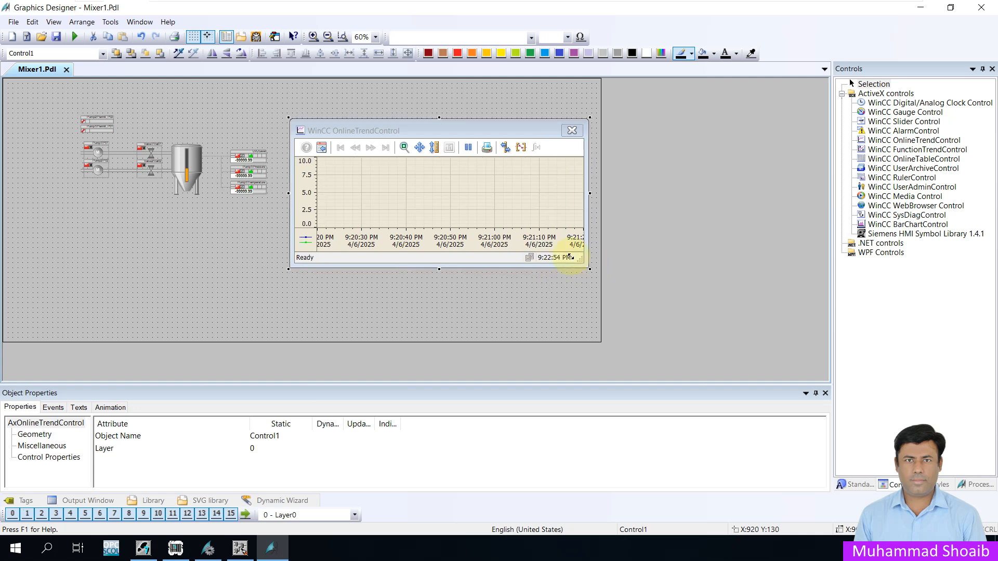
In the trend control's configuration, turn off Movable and Sizable, set the window title to 0 - No, and apply the changes
{"action": "right_click", "coordinate": [483, 185]}
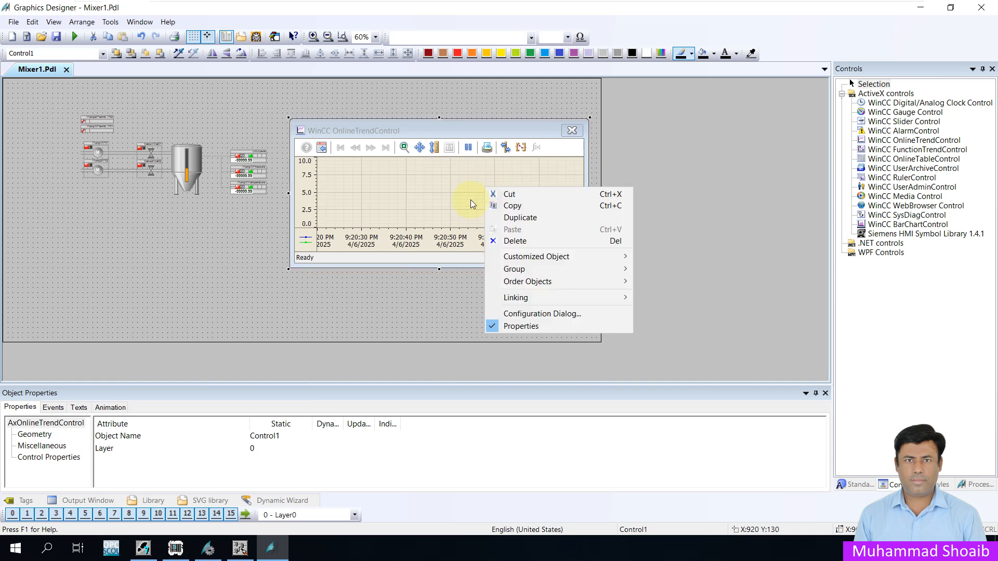
{"action": "left_click", "coordinate": [538, 314]}
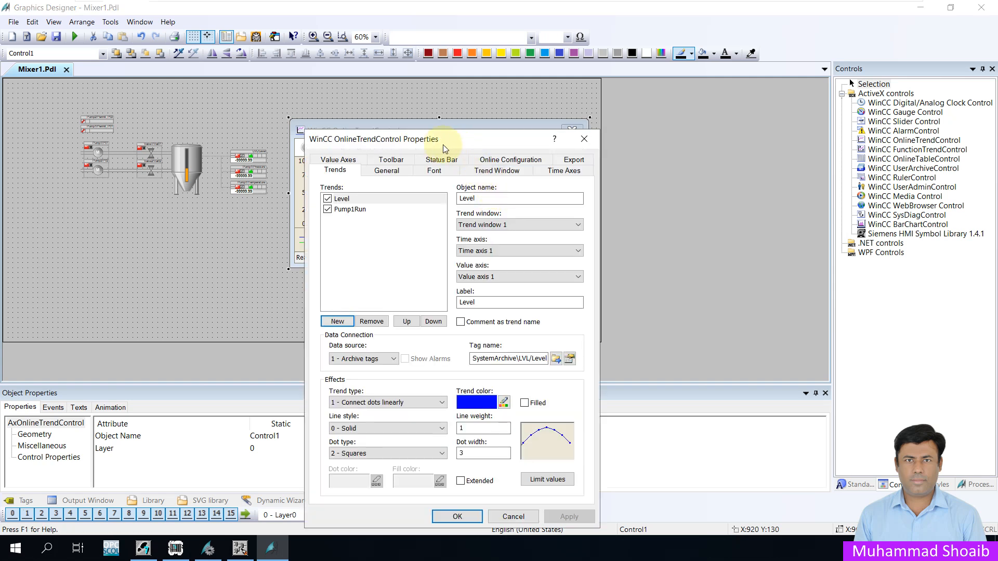
{"action": "left_click_drag", "start_coordinate": [441, 142], "coordinate": [664, 86]}
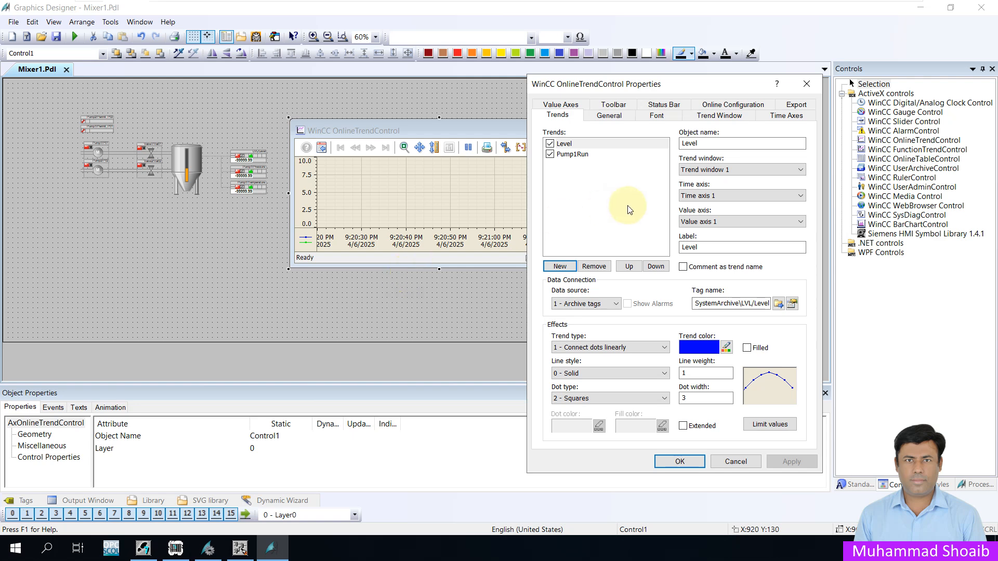
{"action": "left_click", "coordinate": [609, 114]}
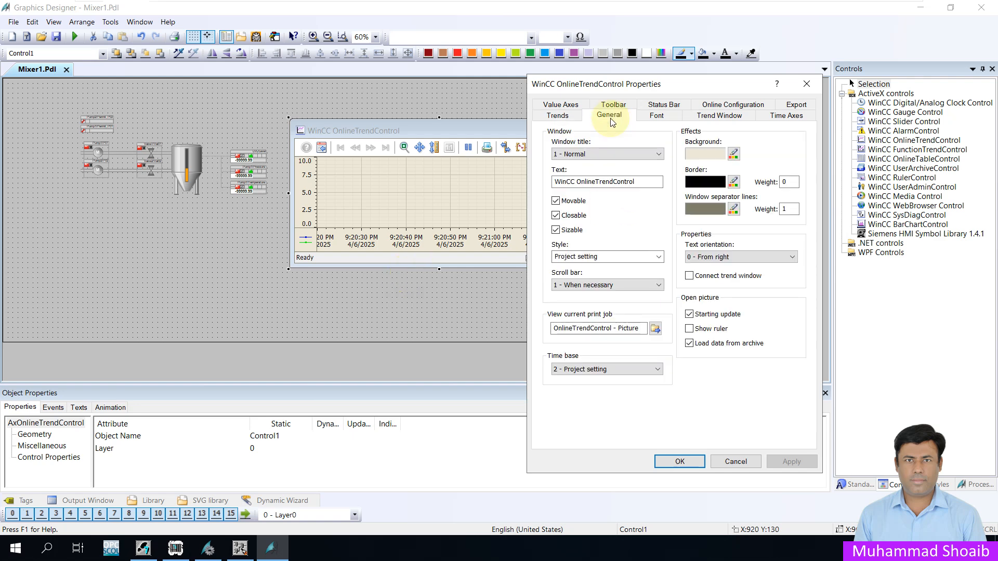
{"action": "left_click", "coordinate": [555, 201]}
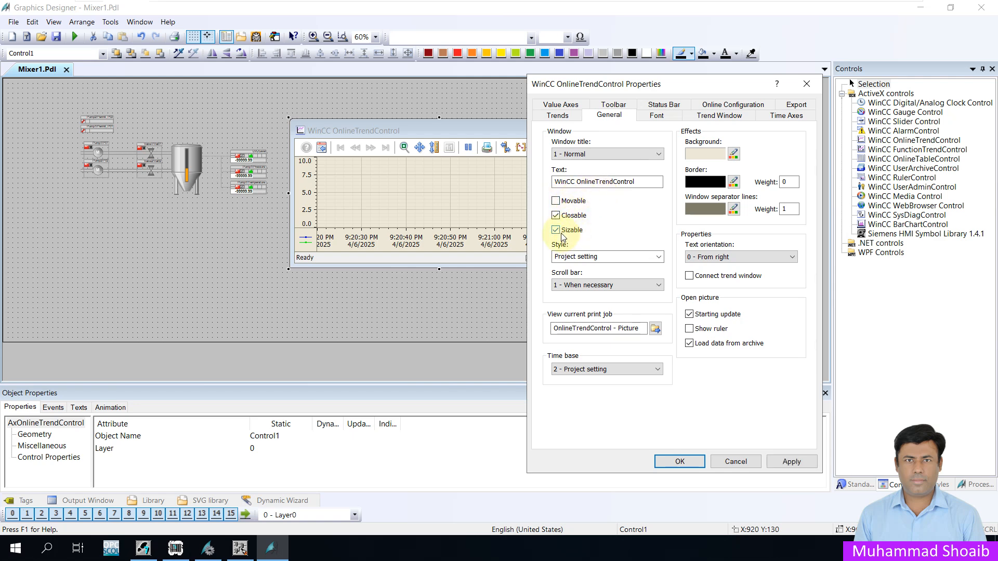
{"action": "left_click", "coordinate": [629, 153]}
{"action": "left_click", "coordinate": [566, 164]}
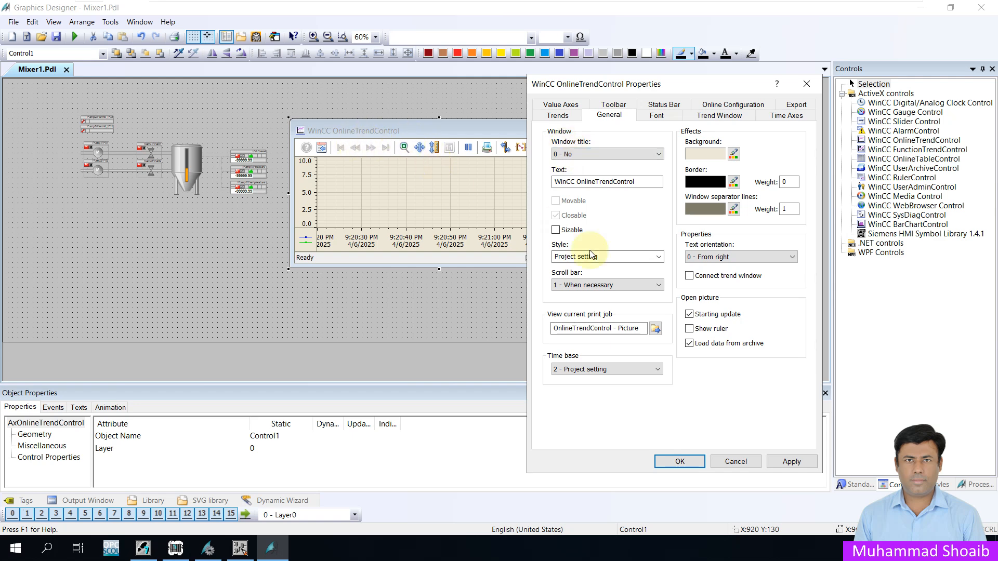
{"action": "left_click", "coordinate": [790, 462]}
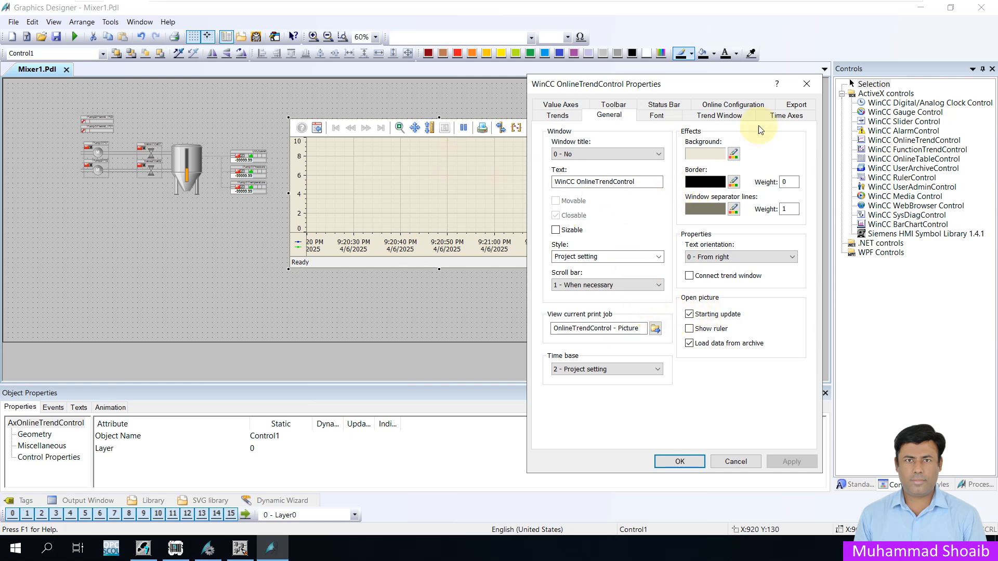
Match the trend control's background to the picture's gray (C0C0C0) by sampling it from the canvas, and apply it
{"action": "left_click", "coordinate": [733, 154]}
{"action": "left_click", "coordinate": [565, 369]}
{"action": "left_click", "coordinate": [193, 269]}
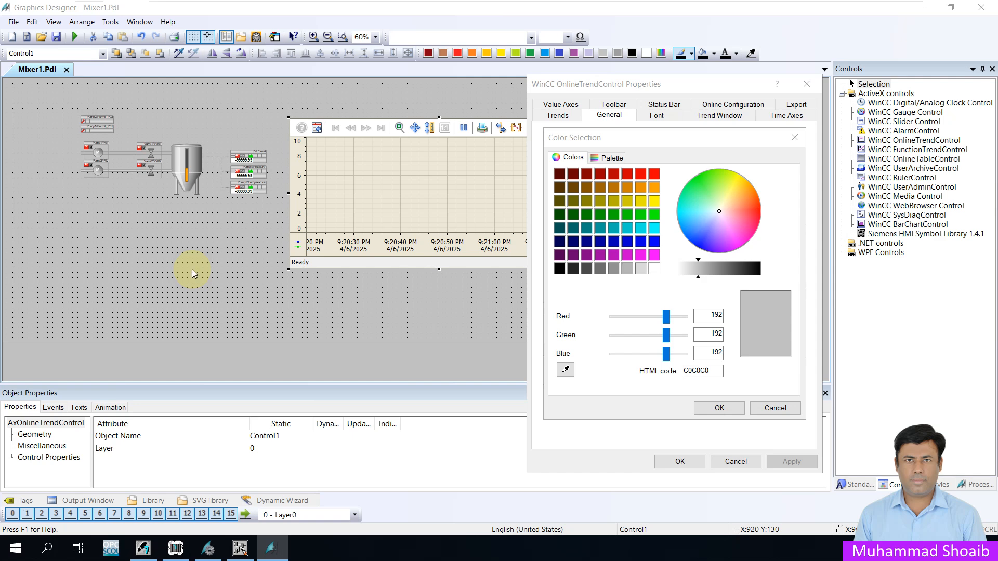
{"action": "left_click", "coordinate": [720, 408]}
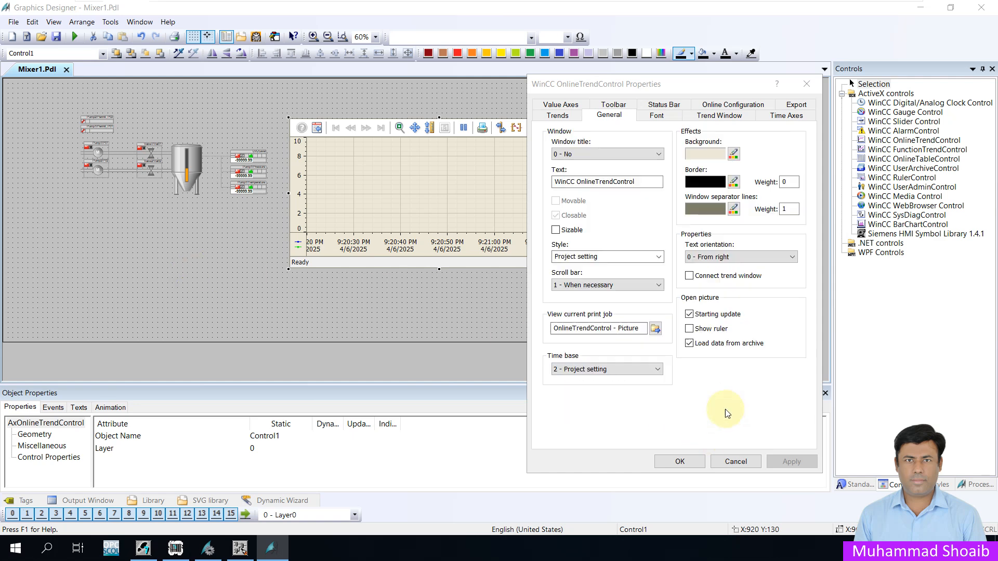
{"action": "left_click", "coordinate": [792, 461]}
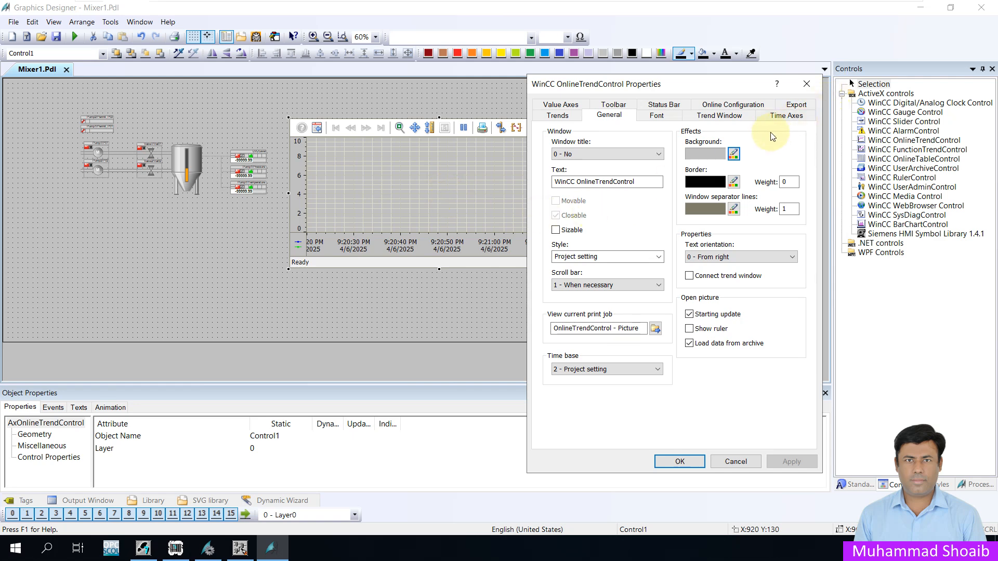
Set the trend window's main gridline color to gray BEBEBE, sampling the canvas gray and darkening it slightly
{"action": "left_click", "coordinate": [722, 117]}
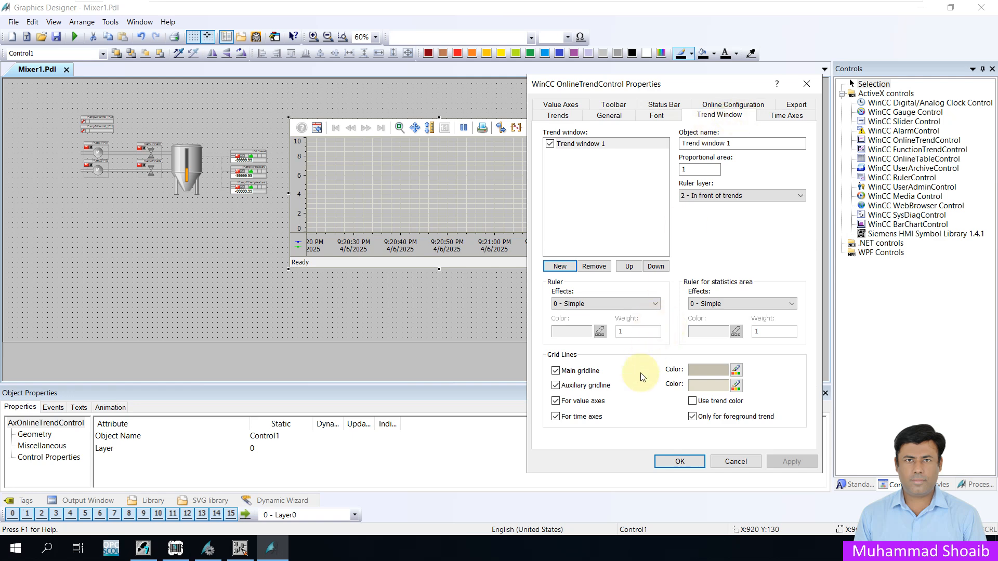
{"action": "left_click", "coordinate": [736, 370]}
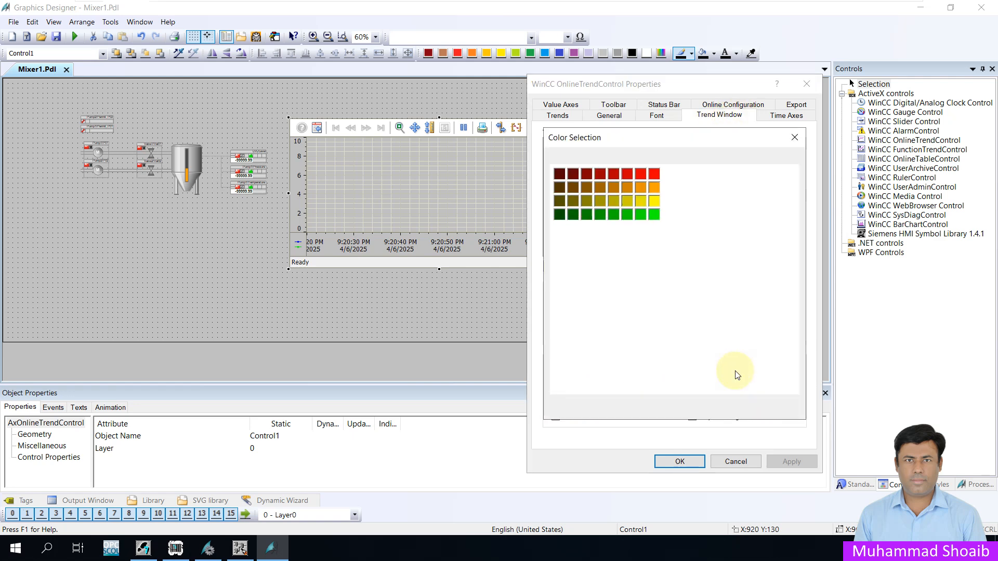
{"action": "left_click", "coordinate": [565, 369]}
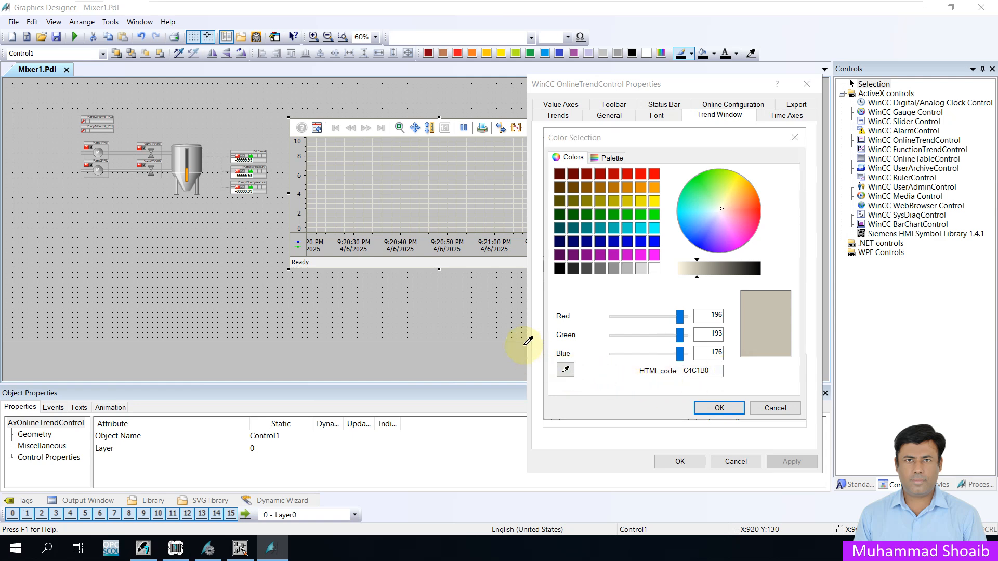
{"action": "left_click", "coordinate": [501, 323]}
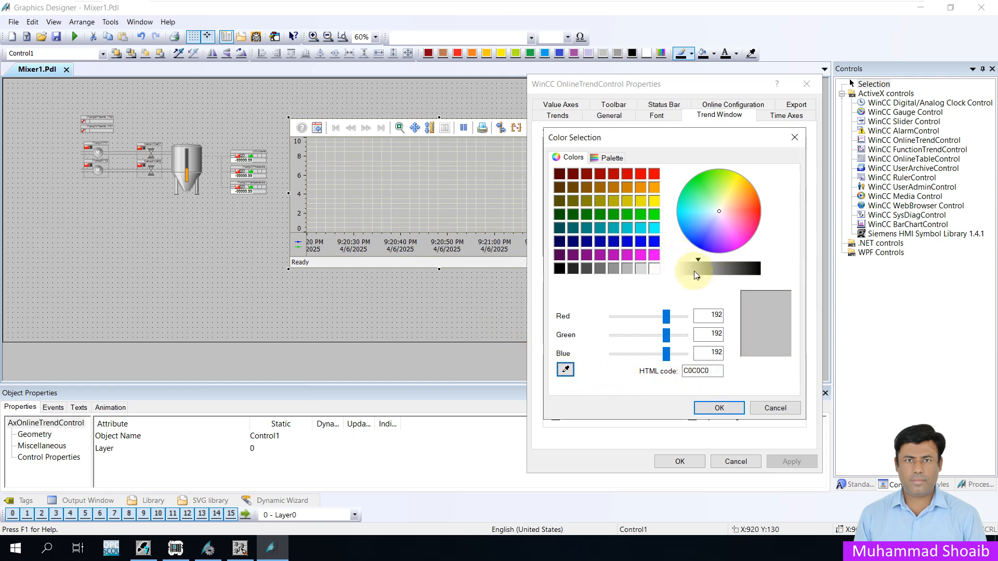
{"action": "left_click_drag", "start_coordinate": [699, 284], "coordinate": [700, 283]}
{"action": "left_click", "coordinate": [726, 409]}
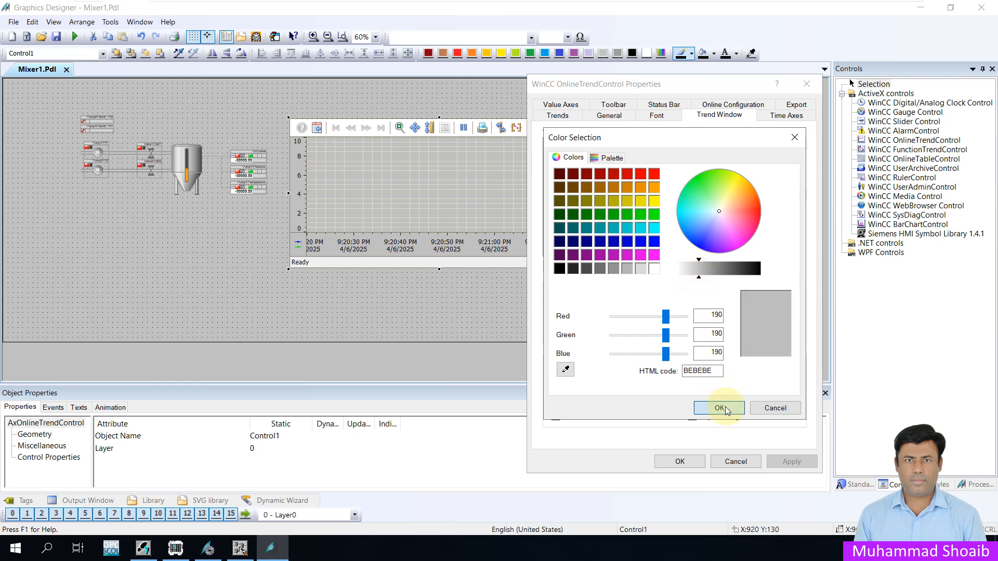
Set the auxiliary gridline color to a slightly adjusted gray sampled from the canvas, and apply the trend window changes
{"action": "left_click", "coordinate": [736, 386]}
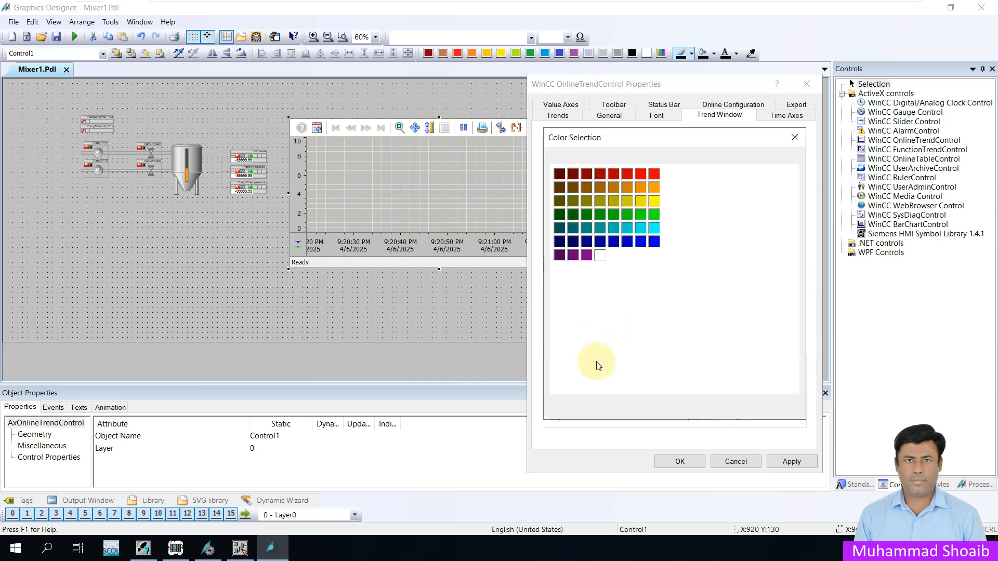
{"action": "left_click", "coordinate": [565, 370]}
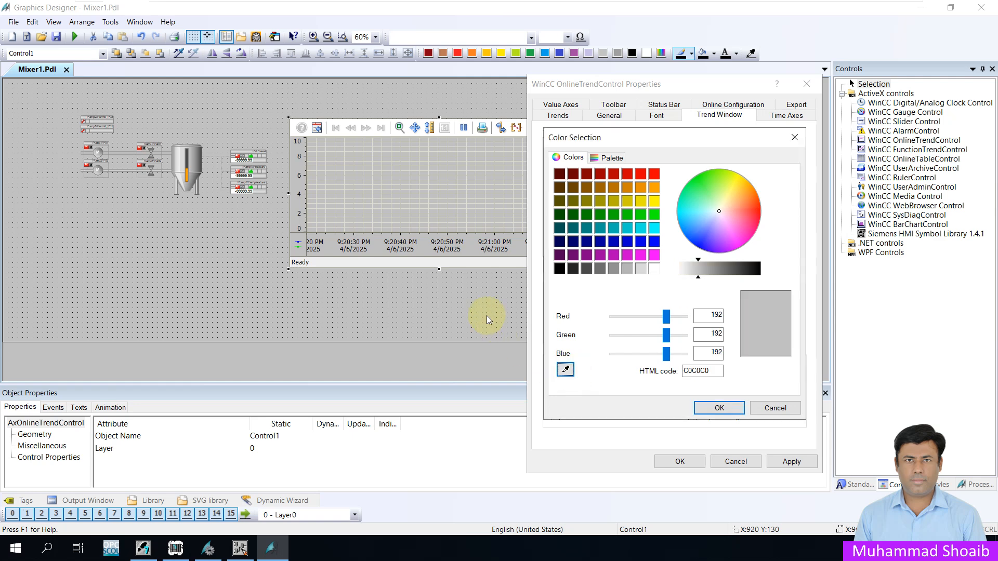
{"action": "left_click", "coordinate": [700, 280]}
{"action": "left_click_drag", "start_coordinate": [700, 277], "coordinate": [695, 278]}
{"action": "left_click", "coordinate": [737, 405]}
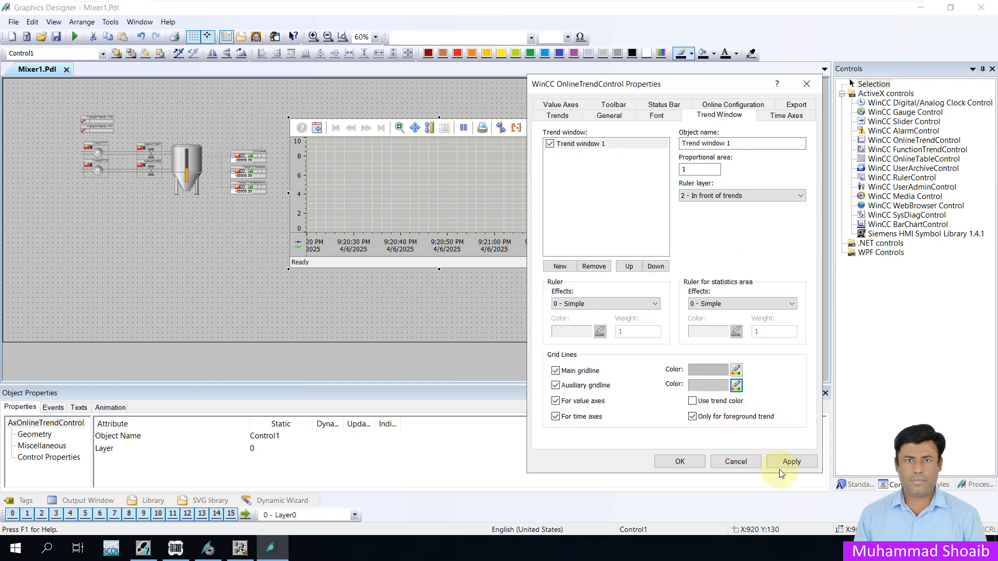
{"action": "left_click", "coordinate": [787, 462]}
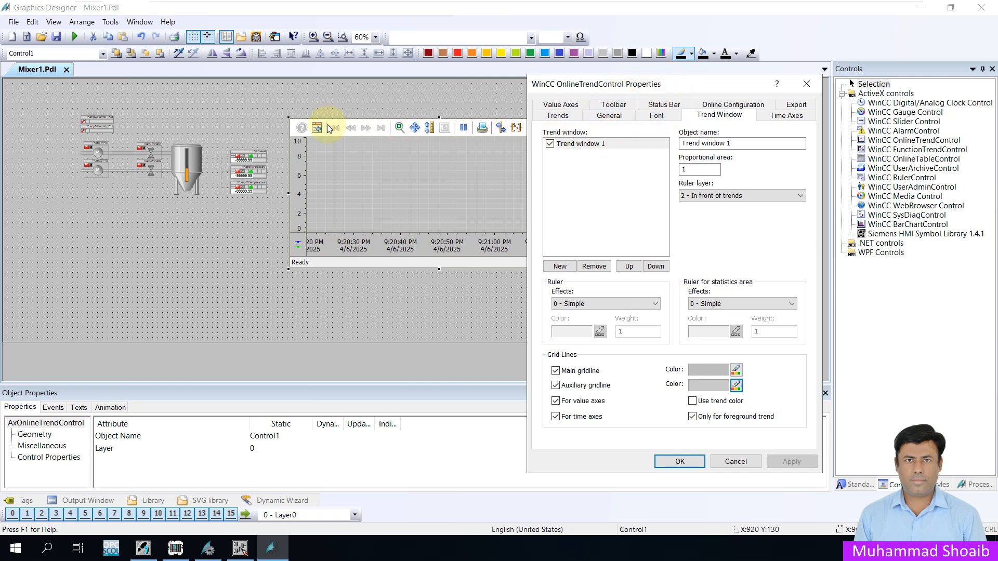
Hide the trend control's toolbar and status bar, apply both changes, and accept the properties
{"action": "left_click", "coordinate": [614, 104]}
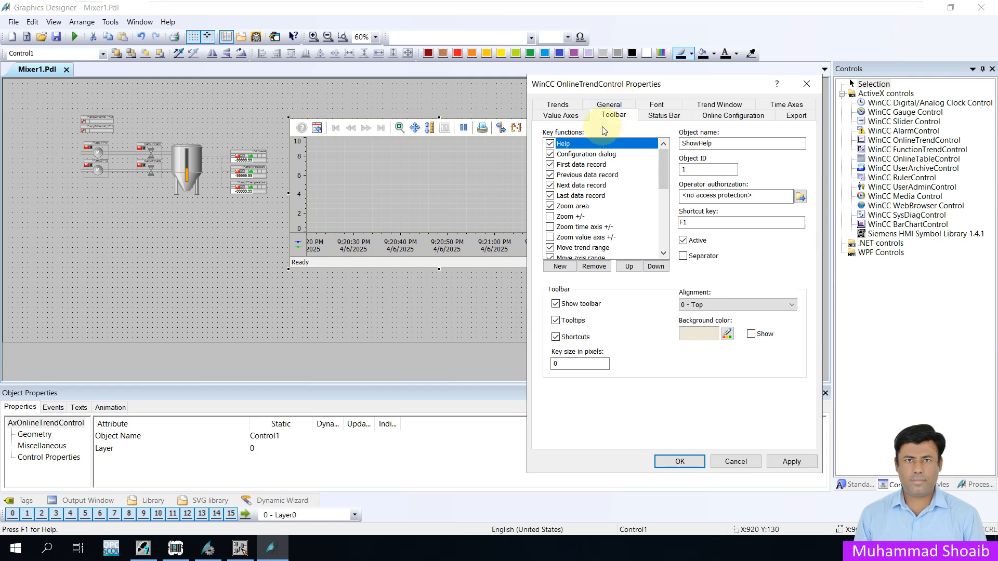
{"action": "left_click", "coordinate": [555, 304]}
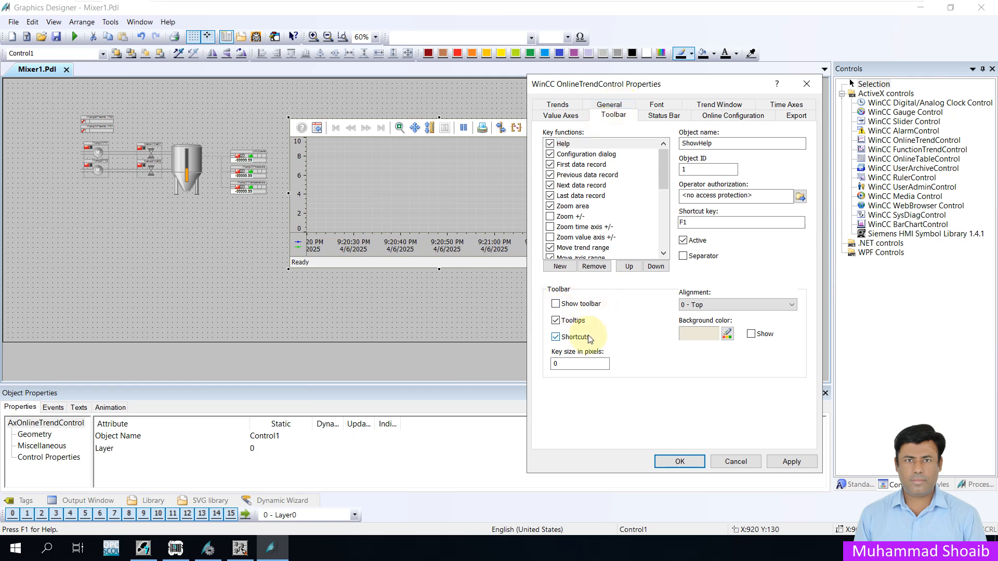
{"action": "left_click", "coordinate": [791, 462]}
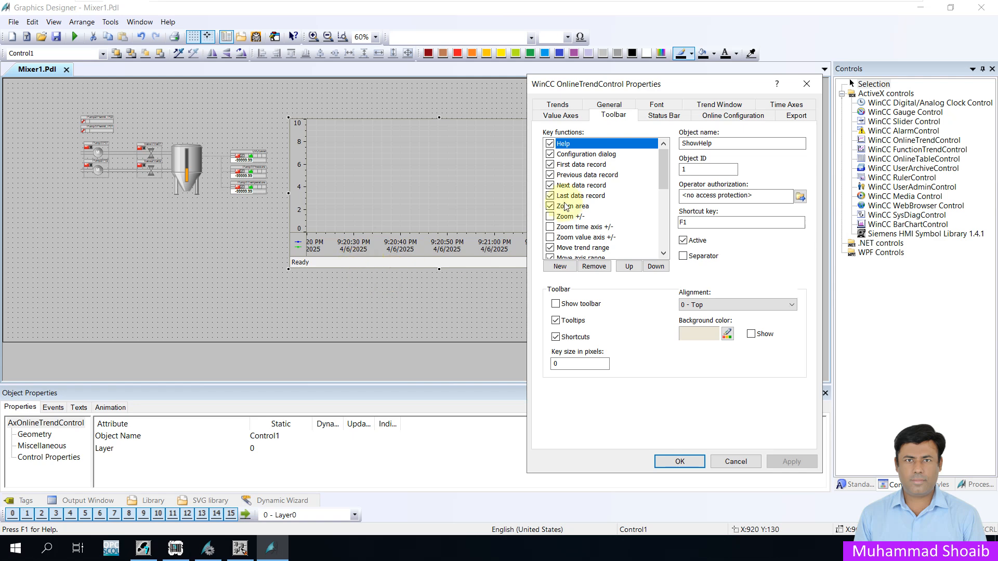
{"action": "left_click", "coordinate": [675, 119]}
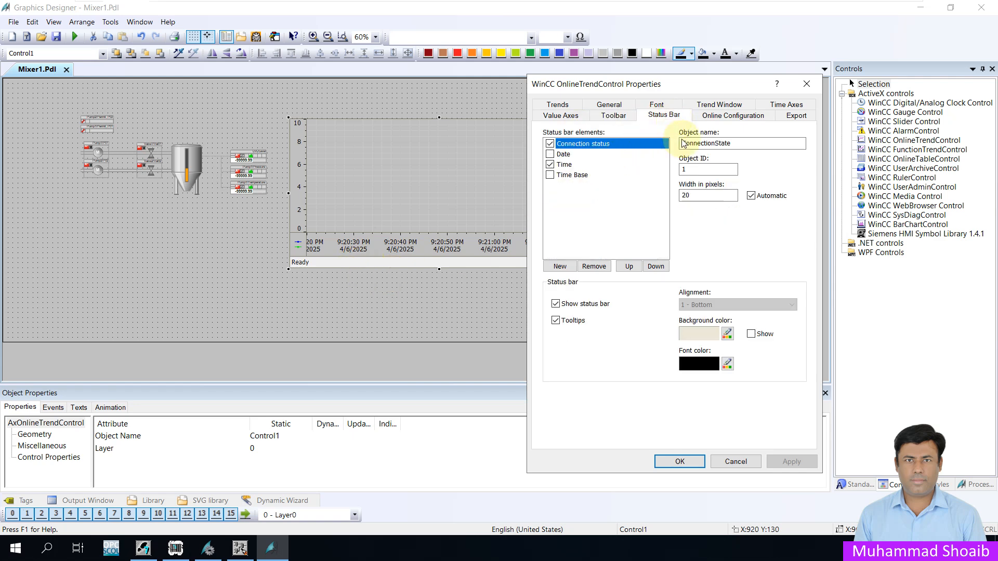
{"action": "left_click", "coordinate": [555, 303]}
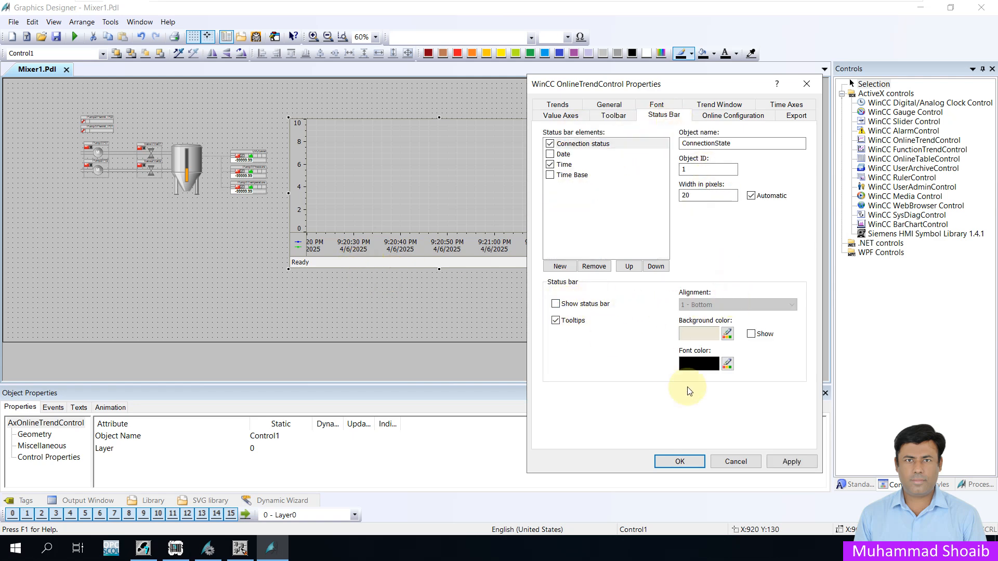
{"action": "left_click", "coordinate": [784, 463]}
{"action": "left_click", "coordinate": [686, 462]}
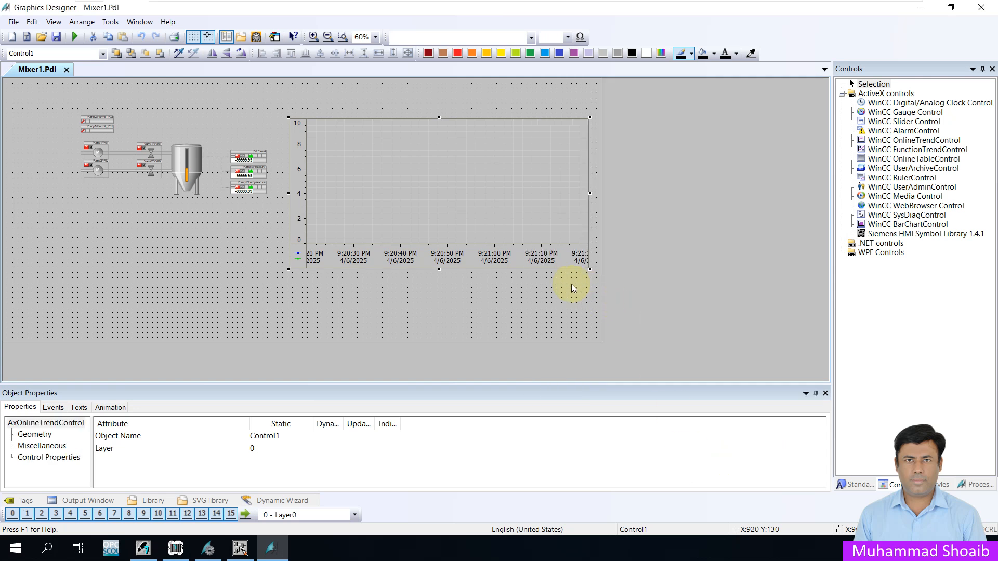
In the trend control's configuration, set the time range of Time axis 1 to 1 x 1 hour and accept it
{"action": "right_click", "coordinate": [511, 188]}
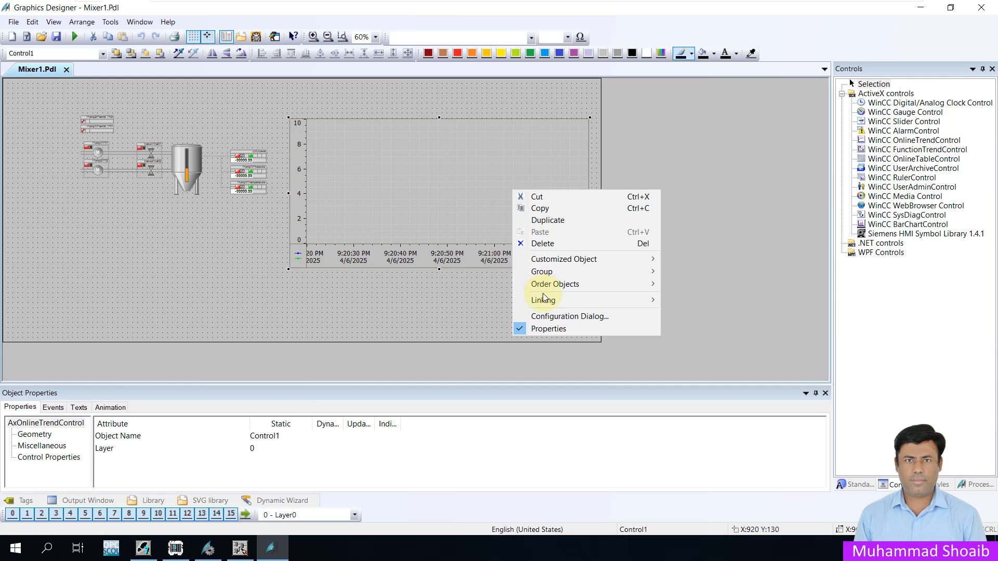
{"action": "left_click", "coordinate": [557, 315]}
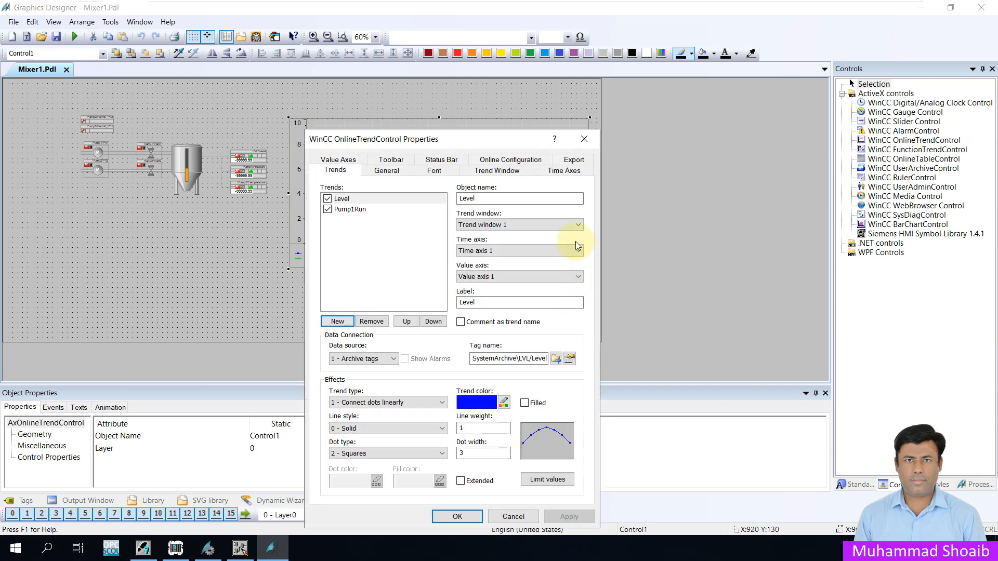
{"action": "left_click", "coordinate": [572, 170]}
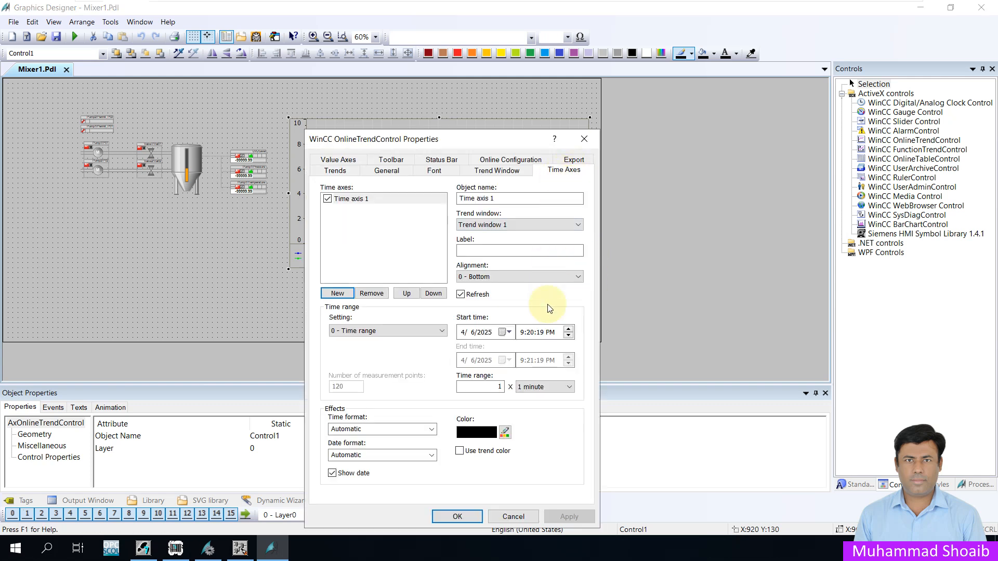
{"action": "left_click", "coordinate": [569, 388]}
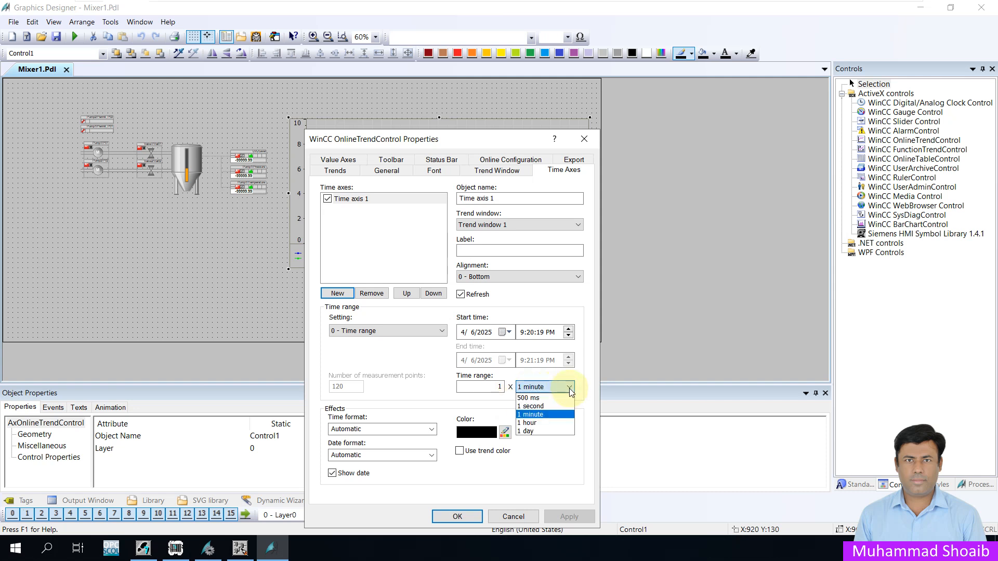
{"action": "left_click", "coordinate": [532, 423]}
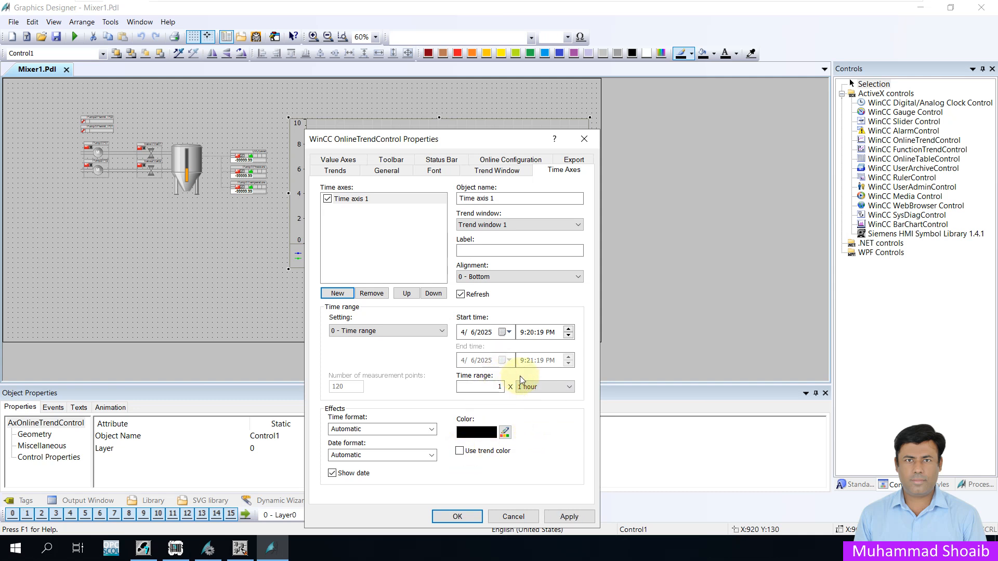
{"action": "left_click", "coordinate": [562, 517]}
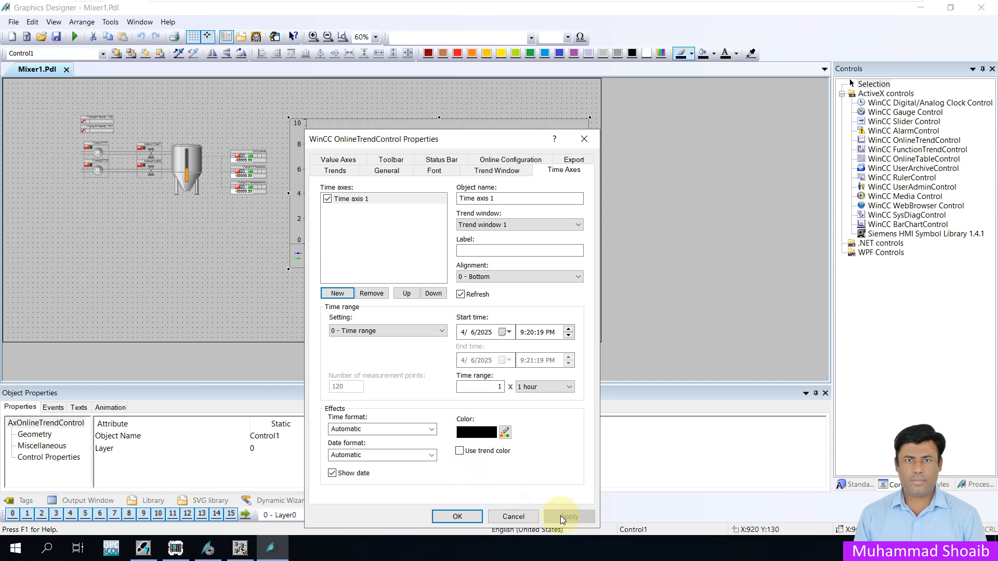
{"action": "left_click", "coordinate": [457, 517]}
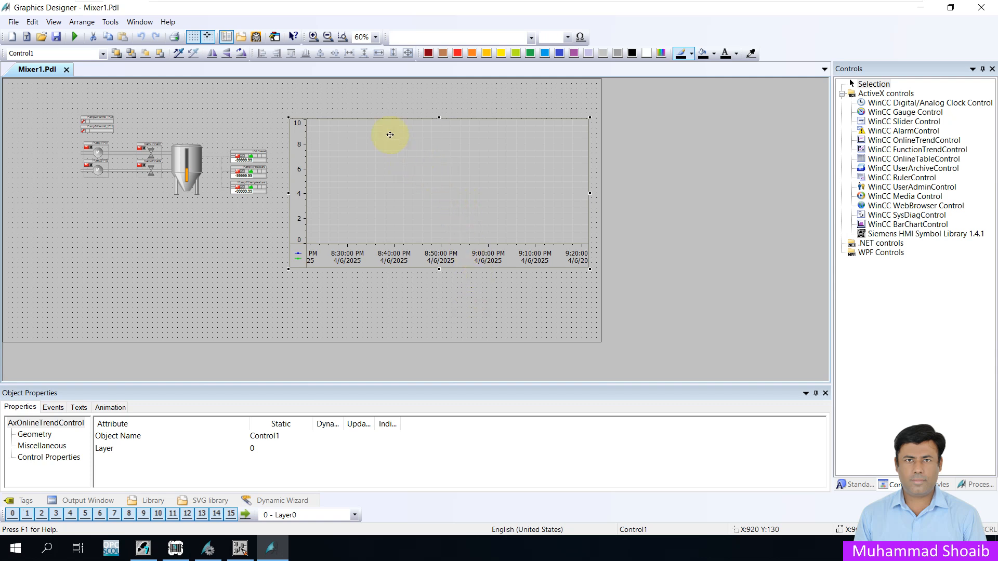
Save and close the Mixer1 picture, and display it in WinCC runtime from the Line1 area
{"action": "left_click", "coordinate": [56, 36]}
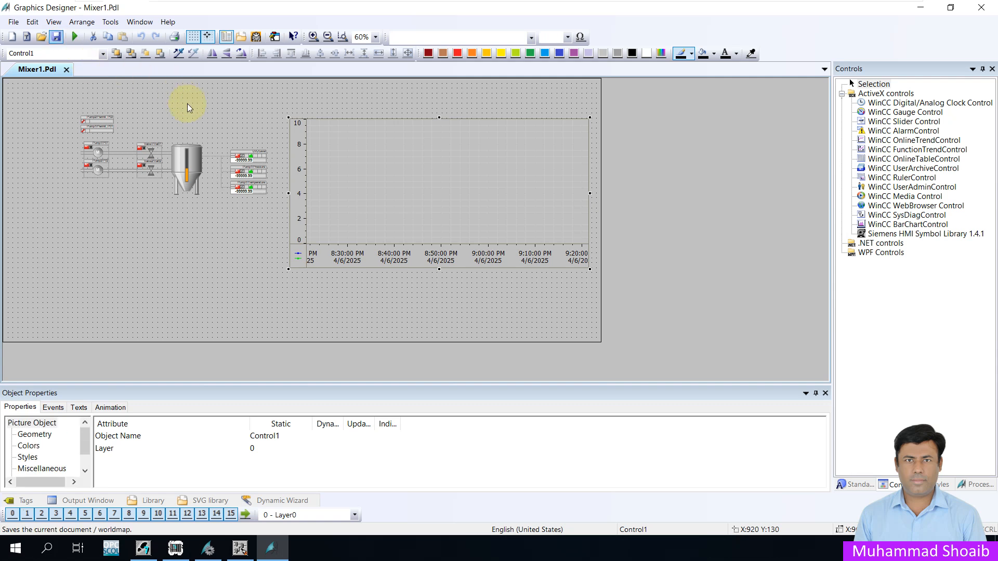
{"action": "left_click", "coordinate": [981, 8]}
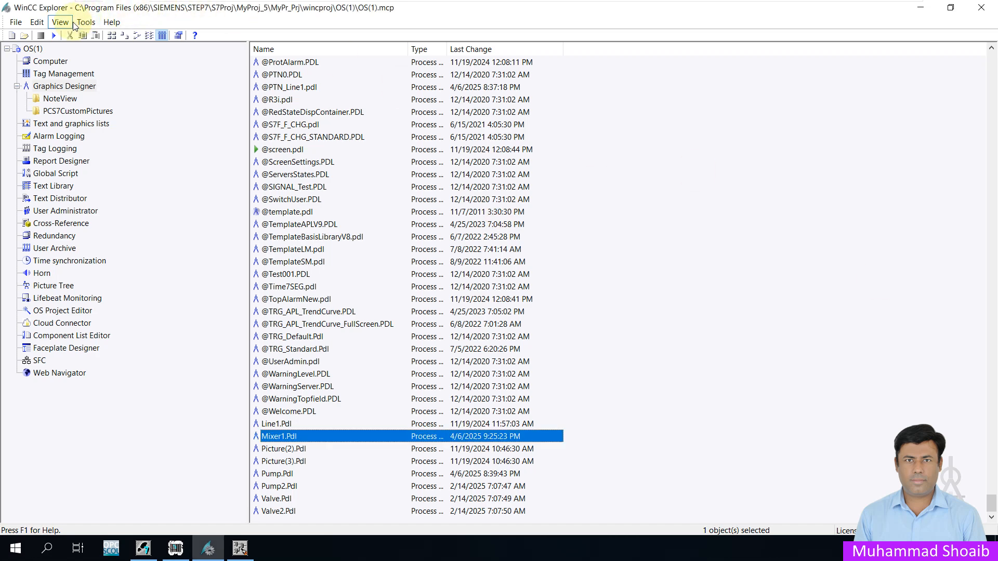
{"action": "left_click", "coordinate": [53, 36]}
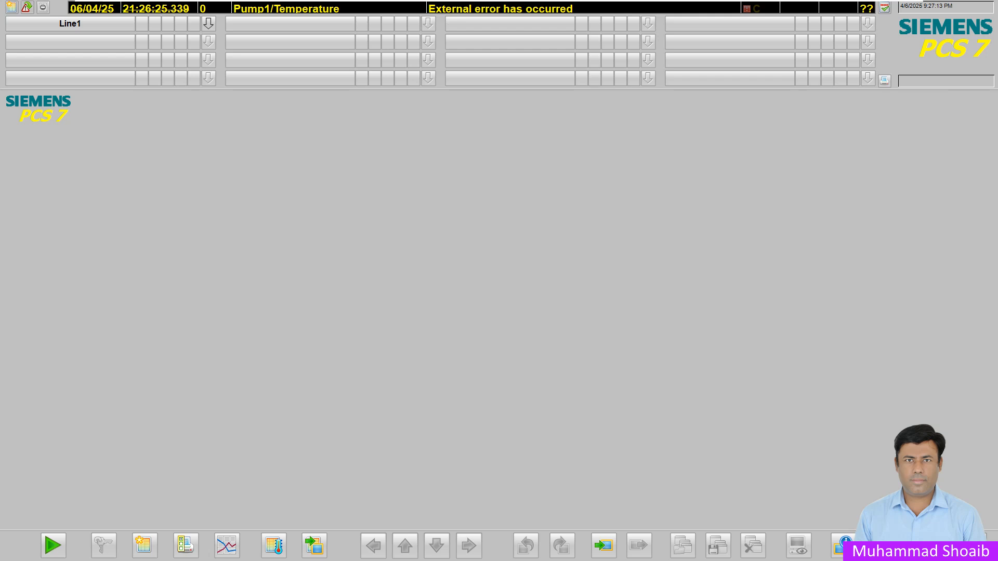
{"action": "left_click", "coordinate": [207, 25]}
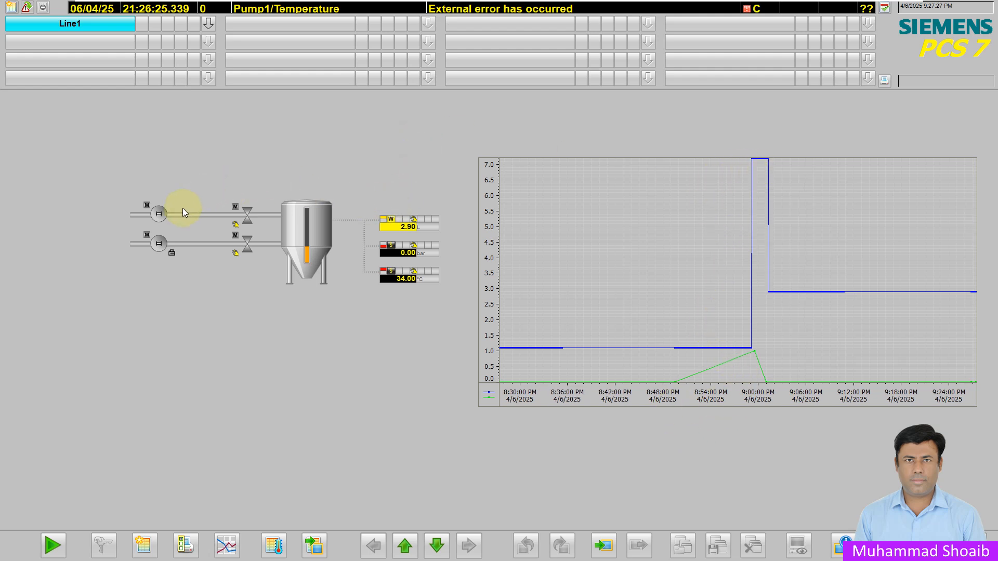
In the LVL/Level faceplate, set the simulated process value to 7.50 L to test the level trend
{"action": "left_click", "coordinate": [386, 231]}
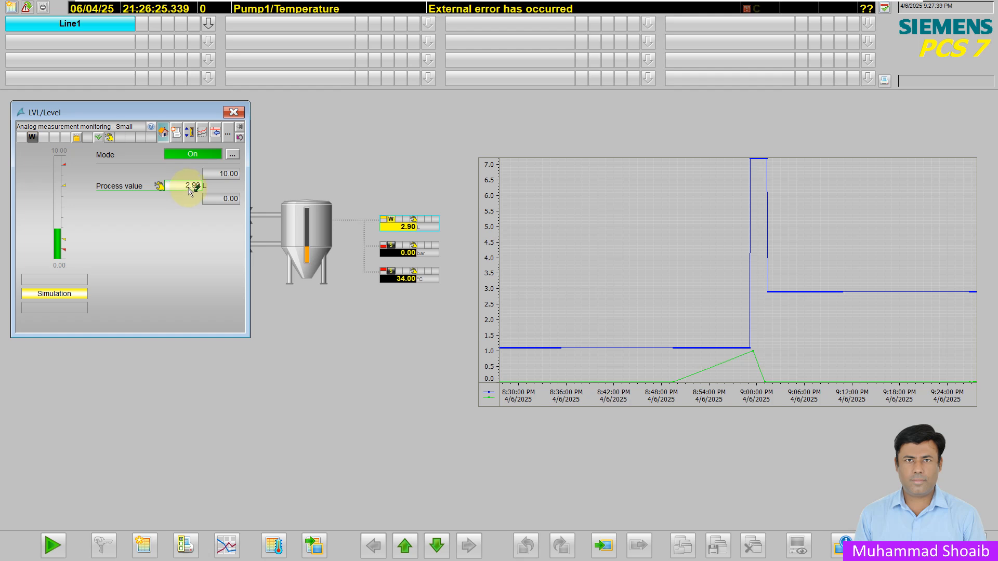
{"action": "left_click", "coordinate": [190, 190]}
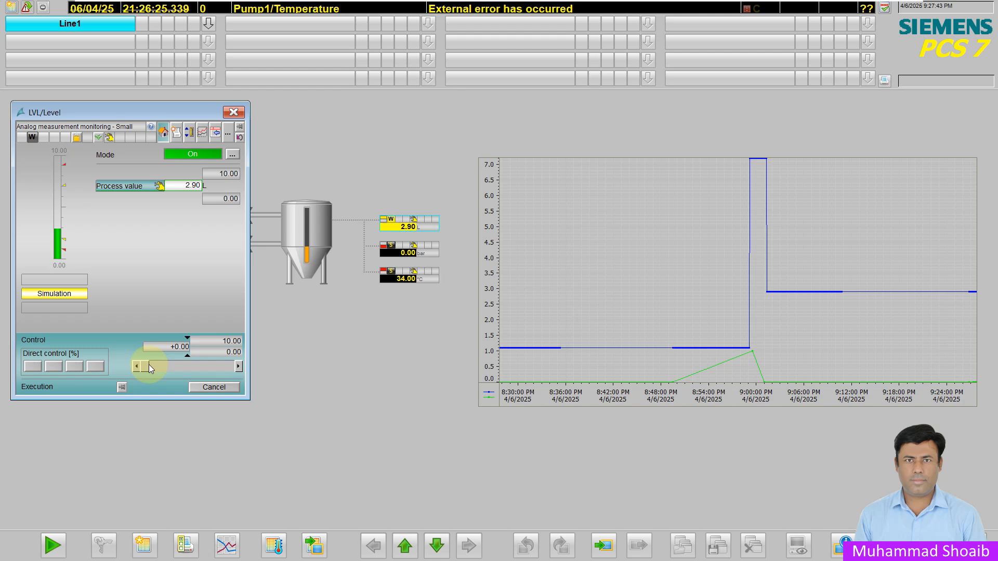
{"action": "left_click_drag", "start_coordinate": [171, 366], "coordinate": [209, 375]}
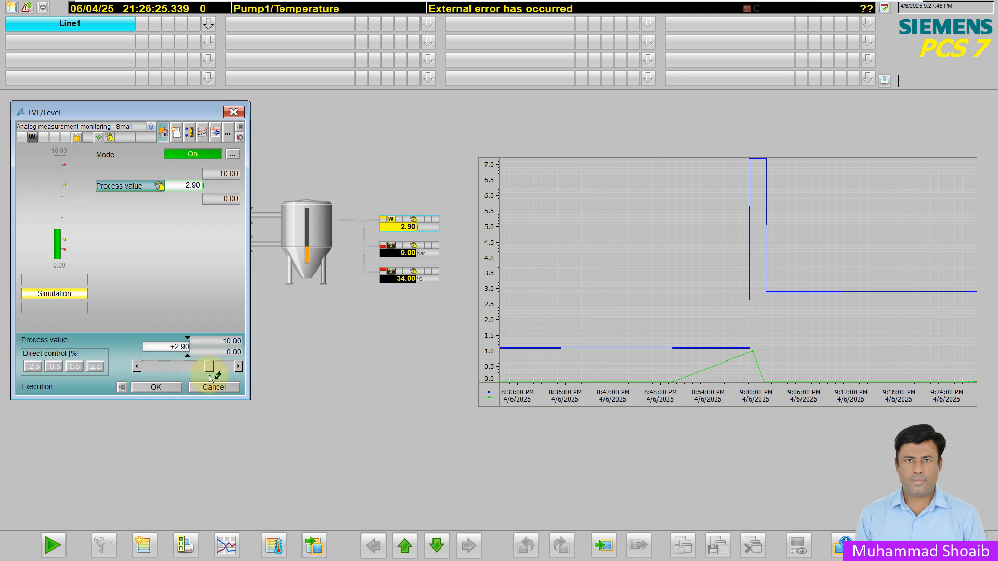
{"action": "left_click", "coordinate": [169, 387]}
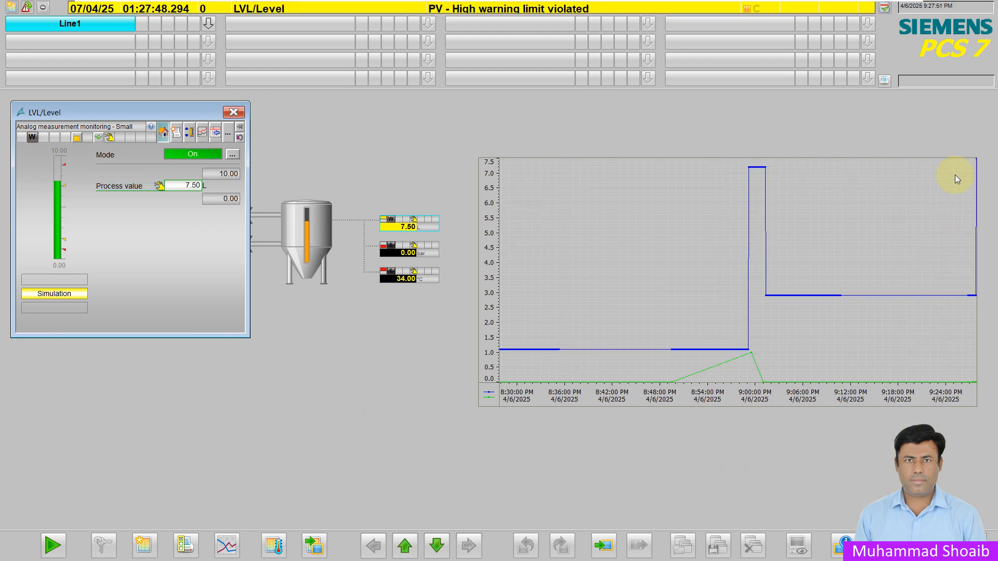
Lower the simulated level process value to 2.70 L and close the LVL/Level faceplate
{"action": "left_click", "coordinate": [186, 187]}
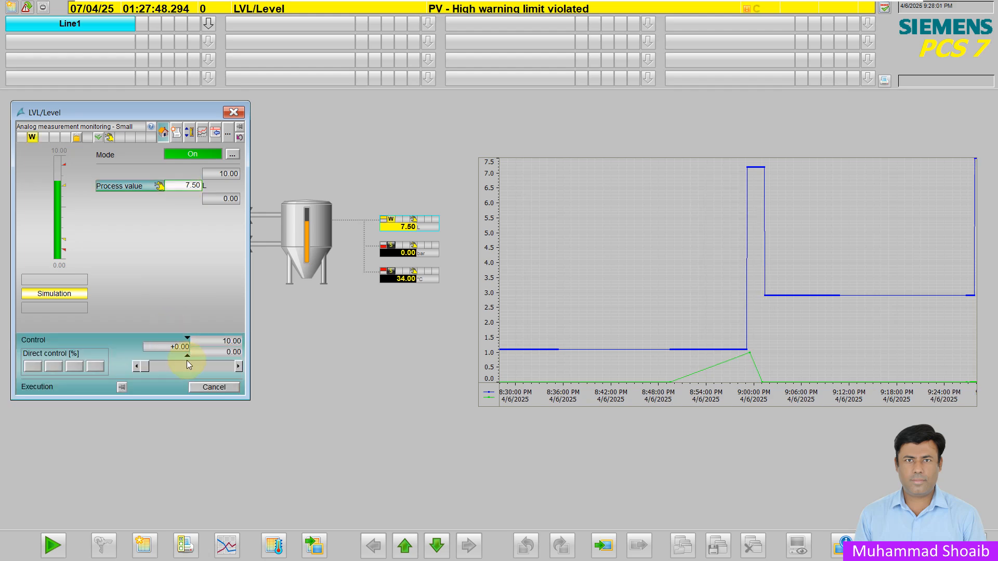
{"action": "left_click_drag", "start_coordinate": [208, 367], "coordinate": [172, 368]}
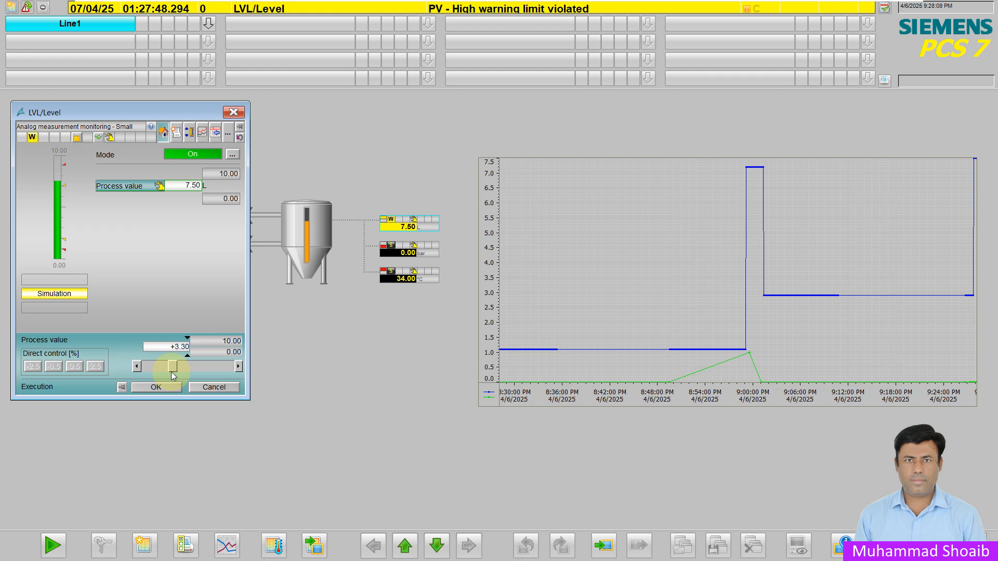
{"action": "left_click_drag", "start_coordinate": [173, 367], "coordinate": [167, 368]}
{"action": "left_click", "coordinate": [173, 387]}
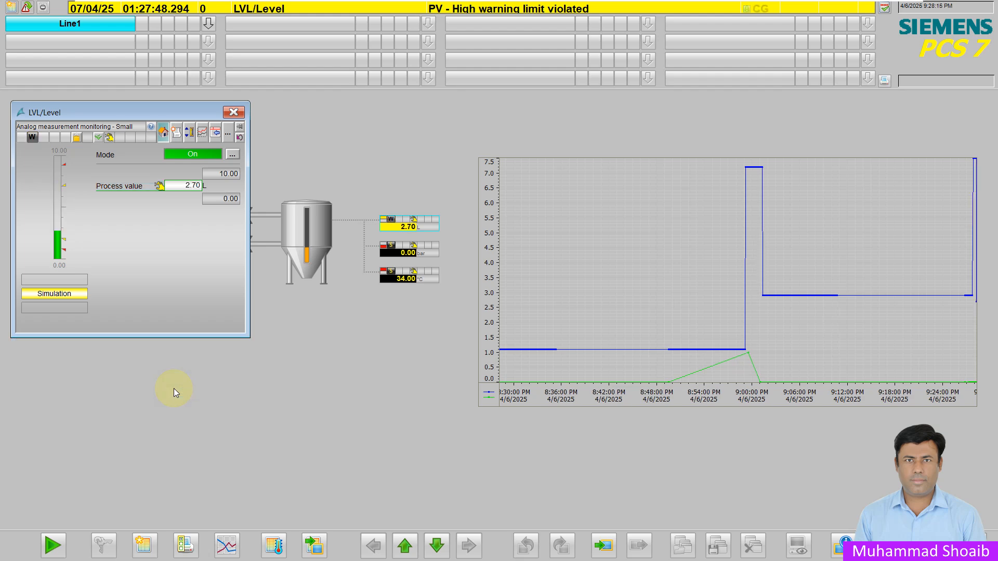
{"action": "left_click", "coordinate": [233, 112]}
Start Pump1/P01 in Manual mode from its faceplate, confirm the command, and close the faceplate
{"action": "left_click", "coordinate": [159, 213]}
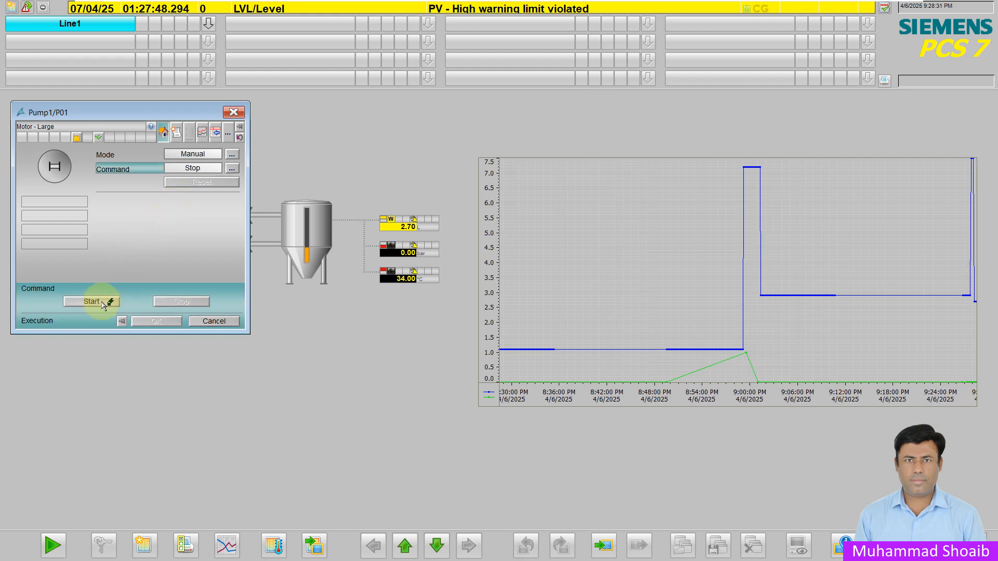
{"action": "left_click", "coordinate": [95, 301]}
{"action": "left_click", "coordinate": [147, 322]}
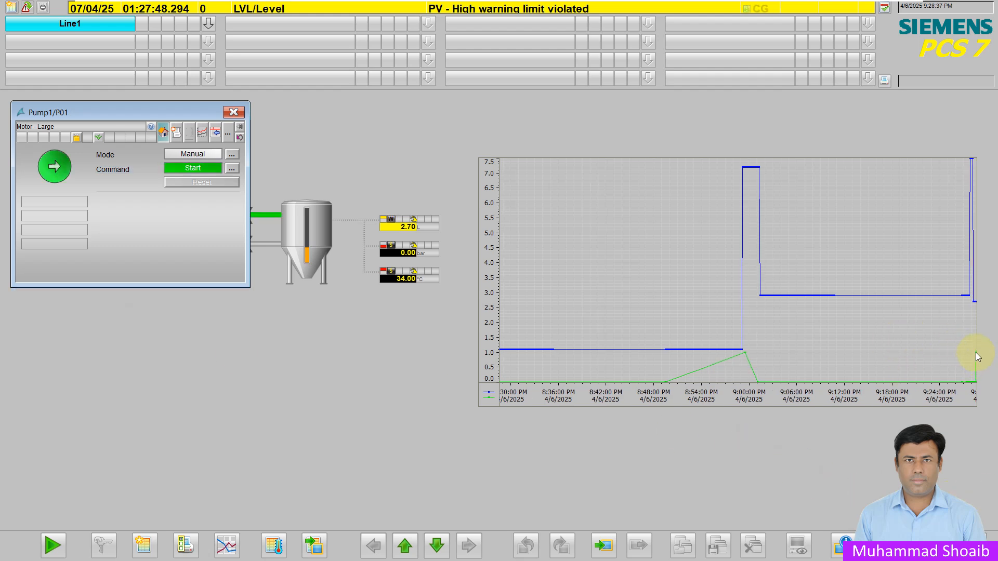
{"action": "left_click", "coordinate": [234, 112]}
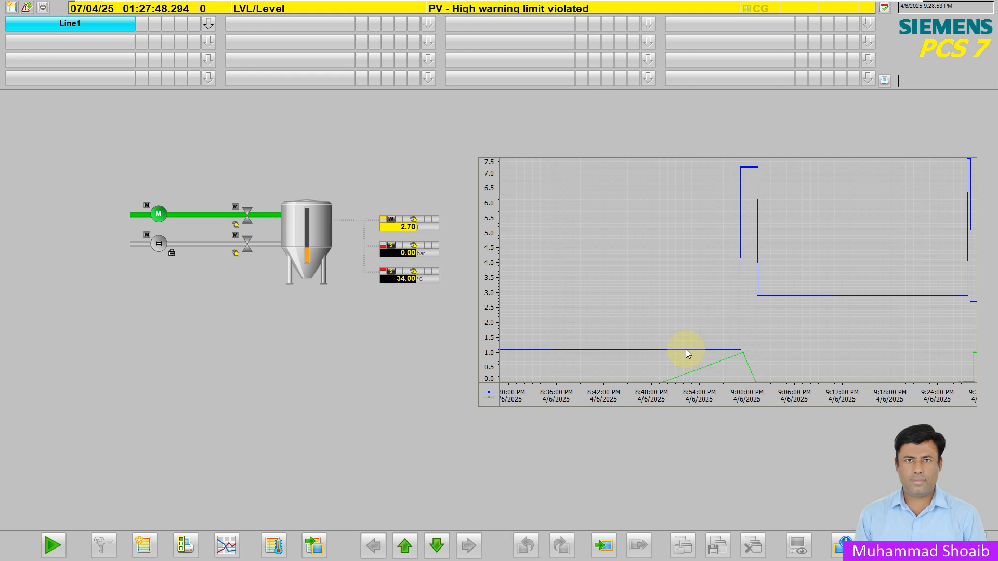
Inspect the data point details at the peak of the green Pump1 trend
{"action": "mouse_move", "coordinate": [685, 350]}
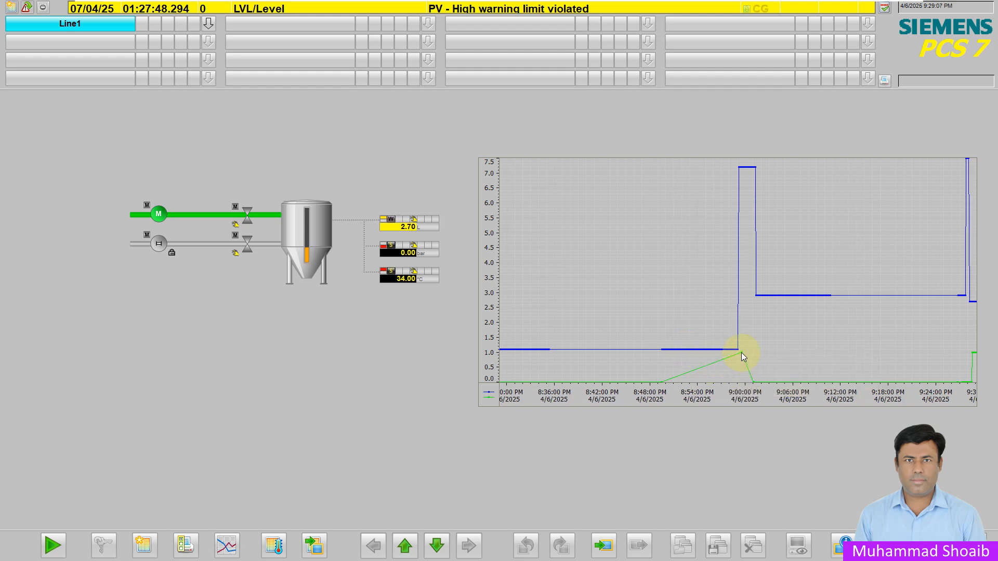
{"action": "mouse_move", "coordinate": [741, 353]}
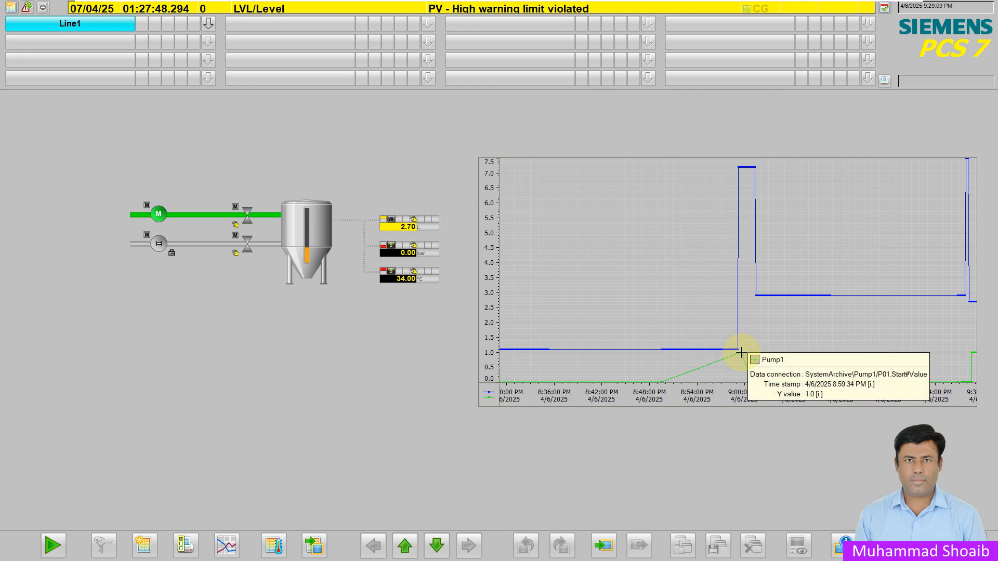